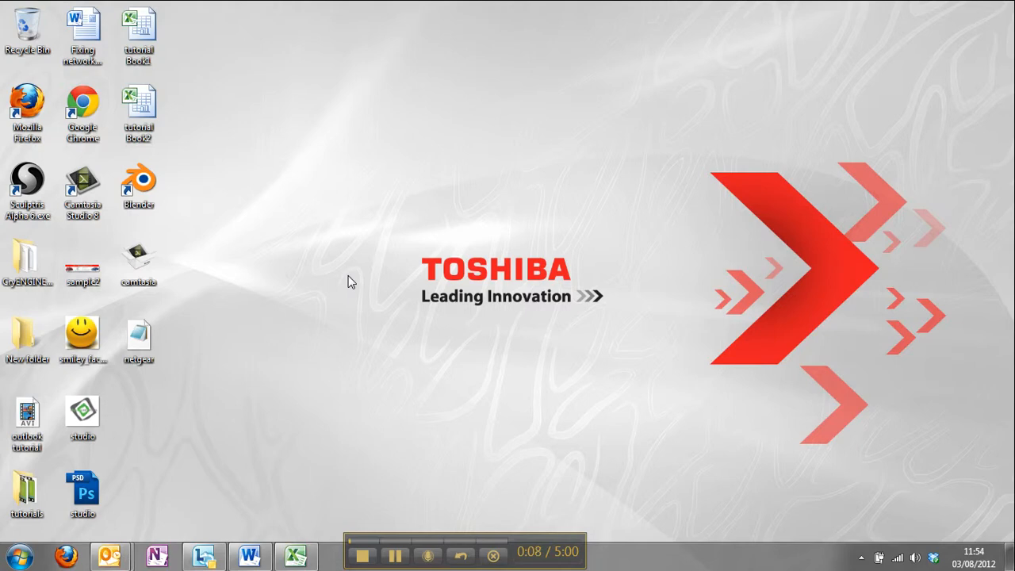
Step: Switch to the blank Excel workbook and enter the headings Income, Outgoing and Balance in cells A1 to C1
click(293, 559)
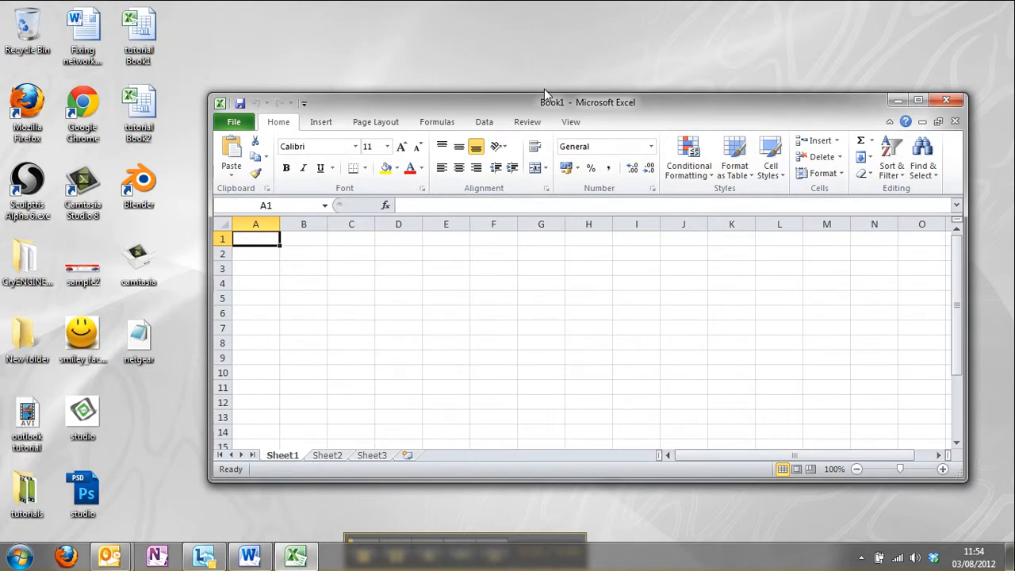
double_click(546, 101)
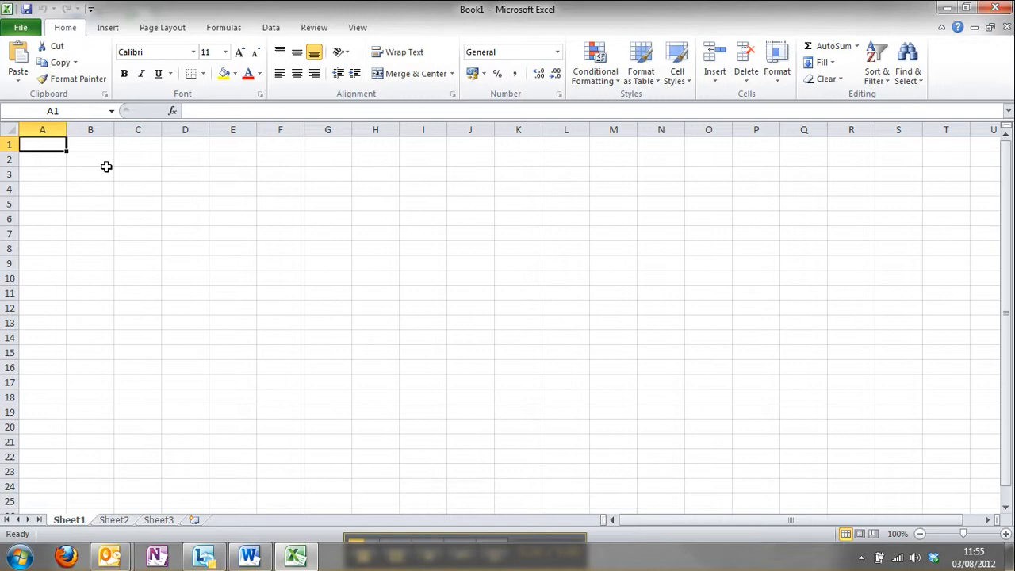
text(Inc)
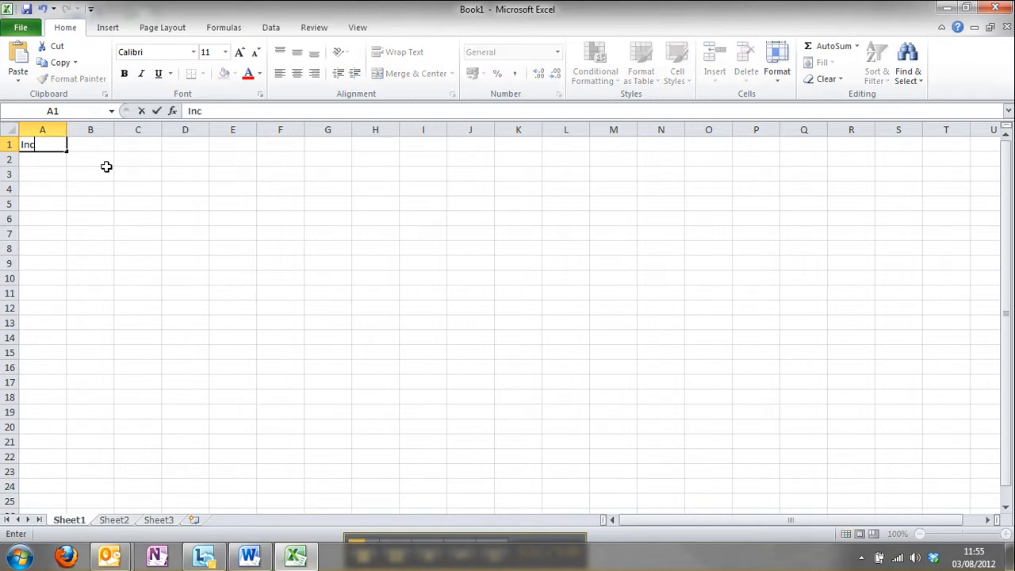
text(ome)
key(Tab)
text(O)
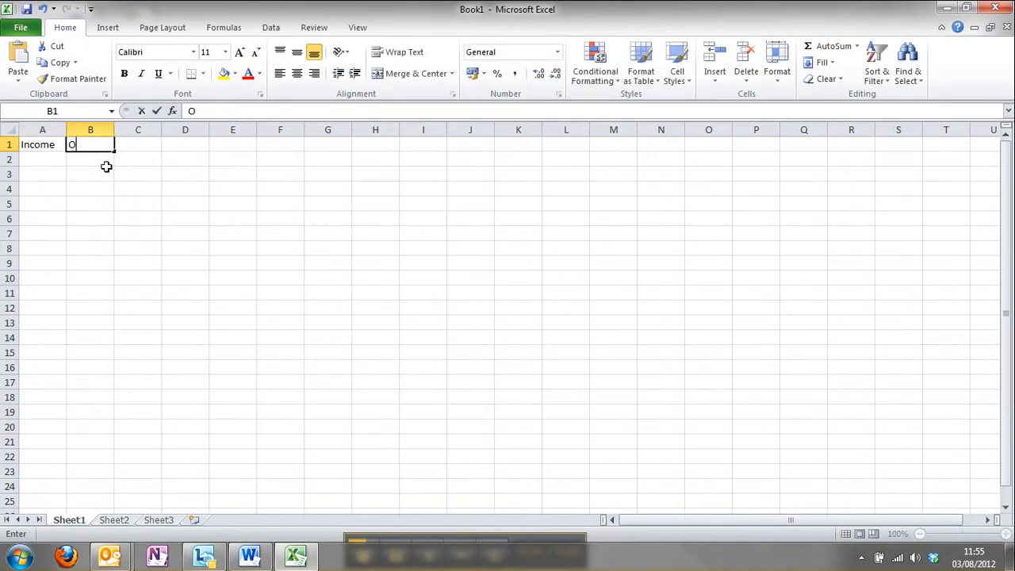
text(utgoing)
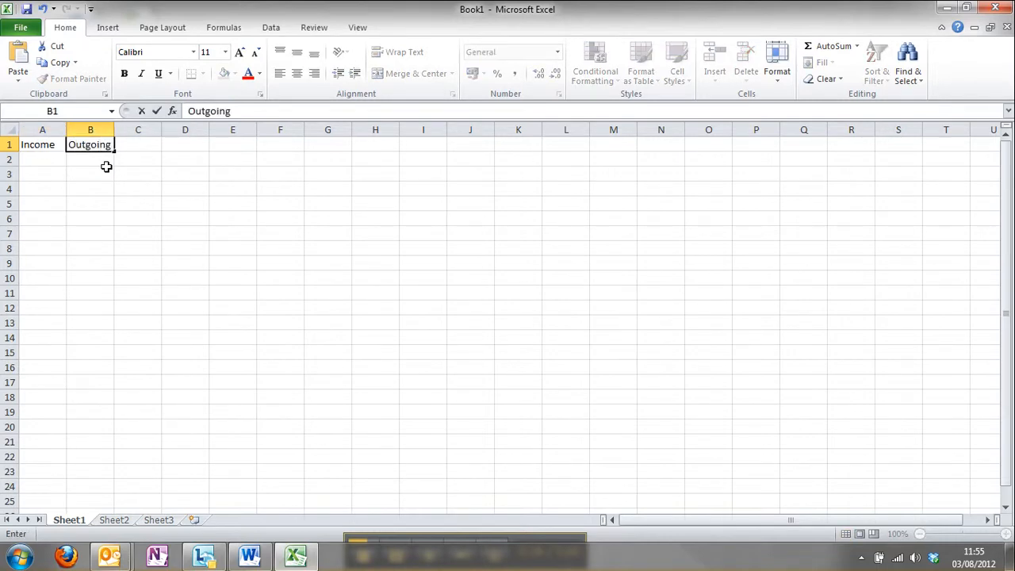
key(Tab)
click(60, 157)
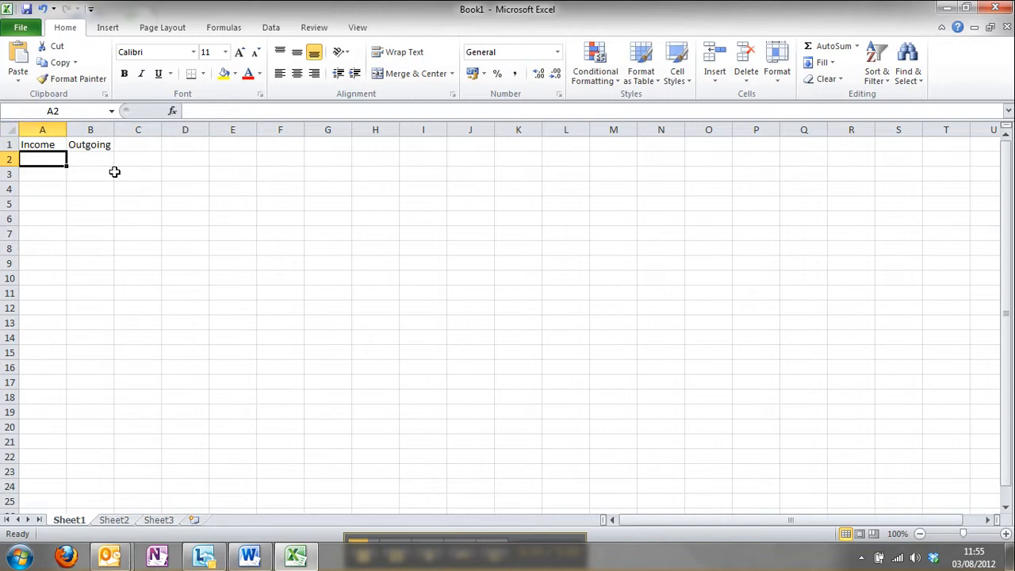
click(139, 148)
text(Bal)
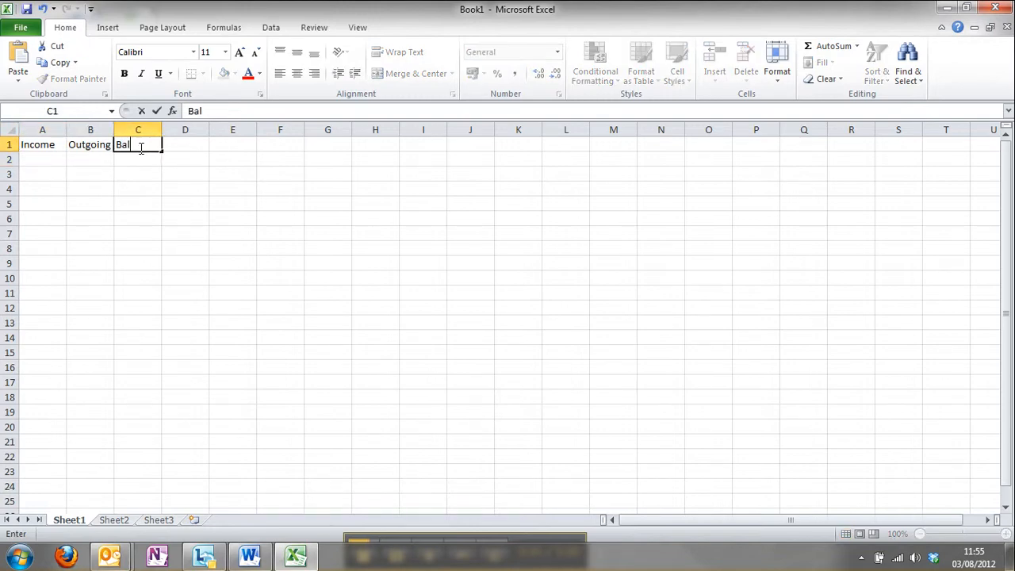
text(ance)
Step: Enter £12 under Income in A2 and £4.50 under Outgoing in B2
click(57, 160)
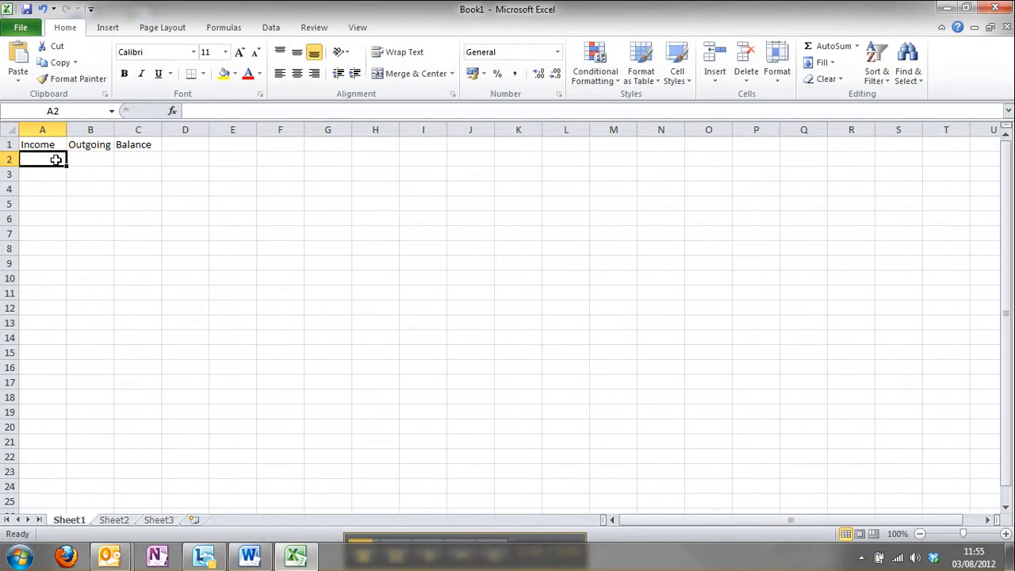
text(£12)
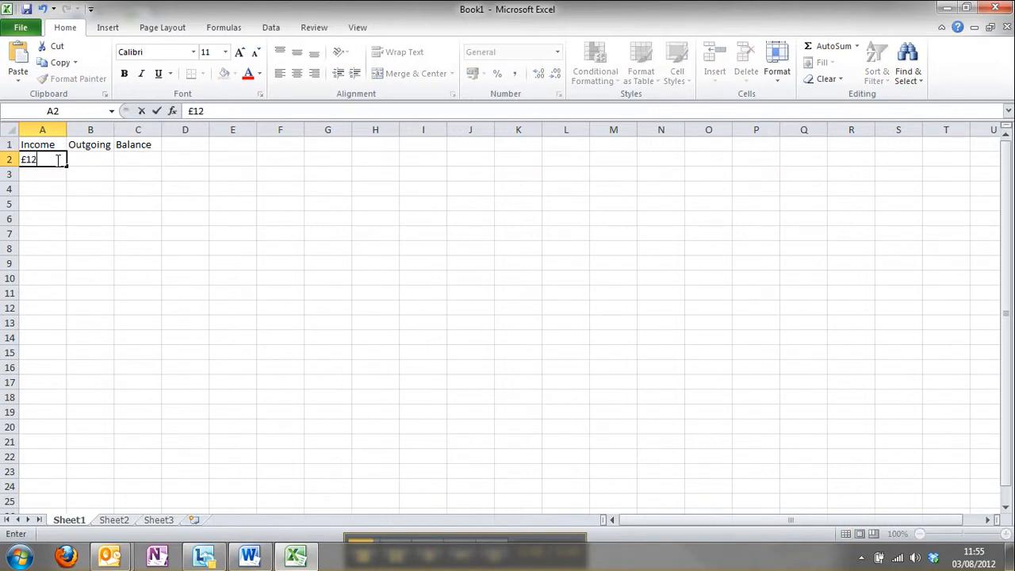
click(76, 160)
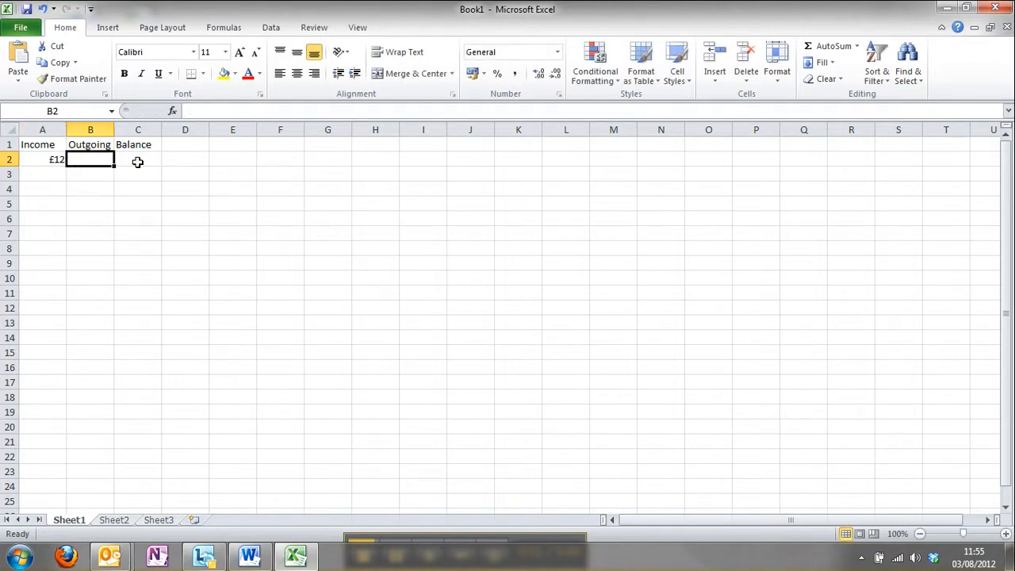
text(£)
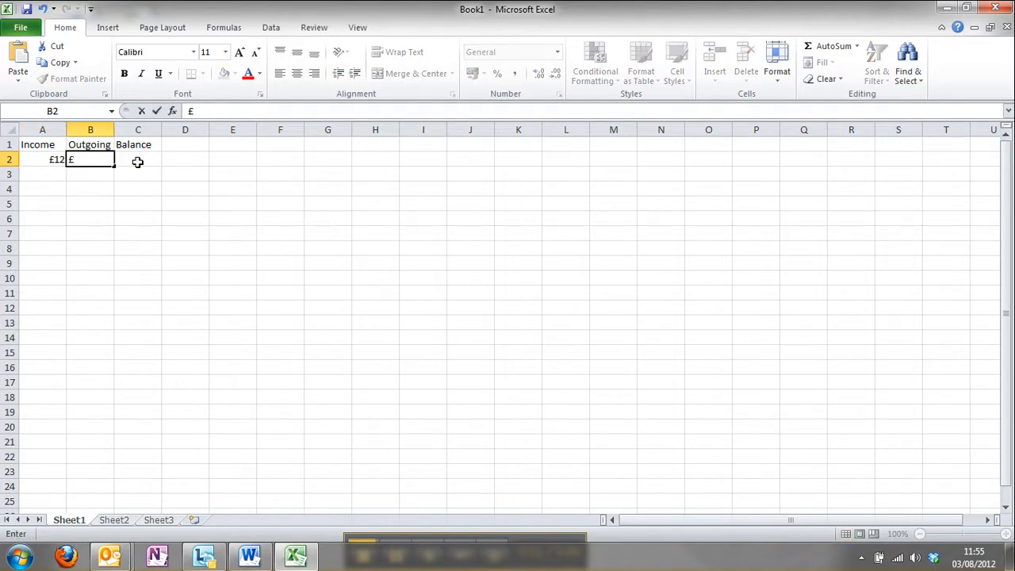
text(4.5)
key(Return)
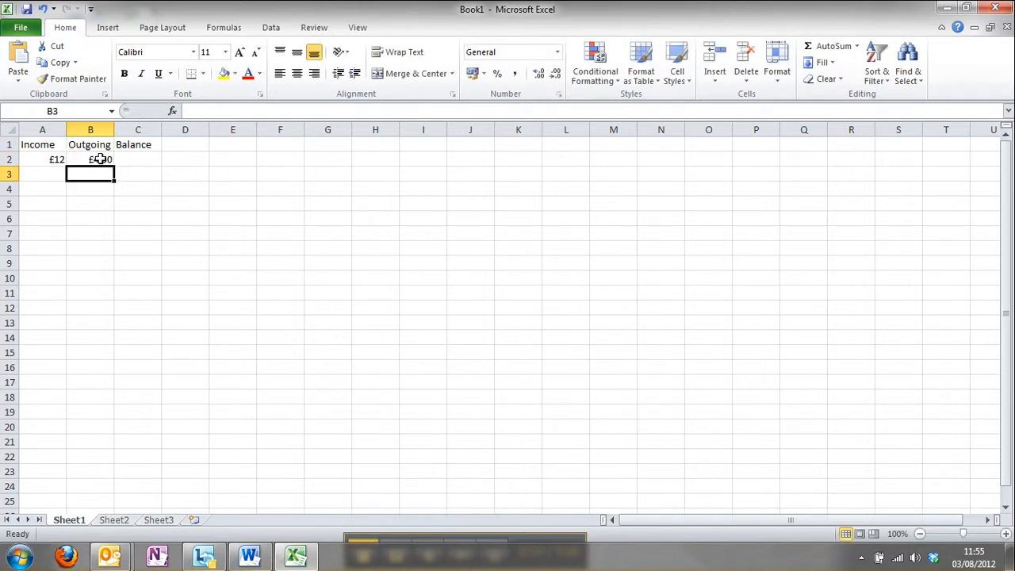
click(150, 154)
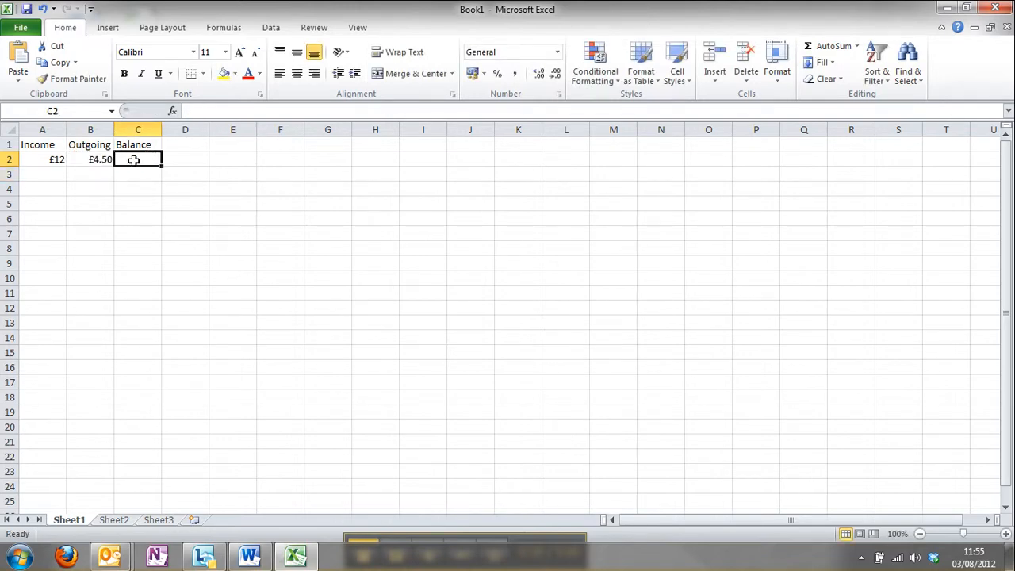
double_click(103, 159)
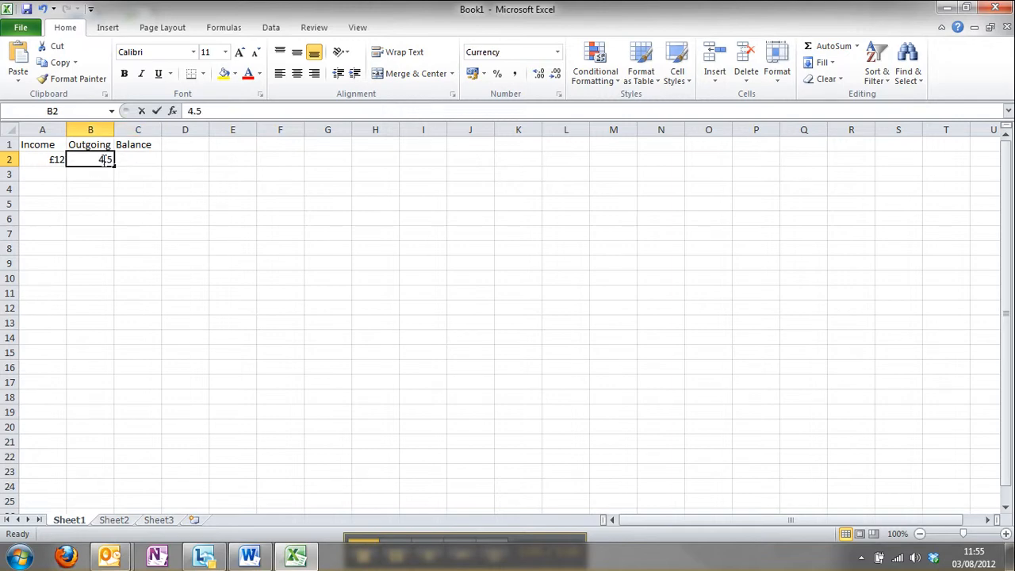
key(Return)
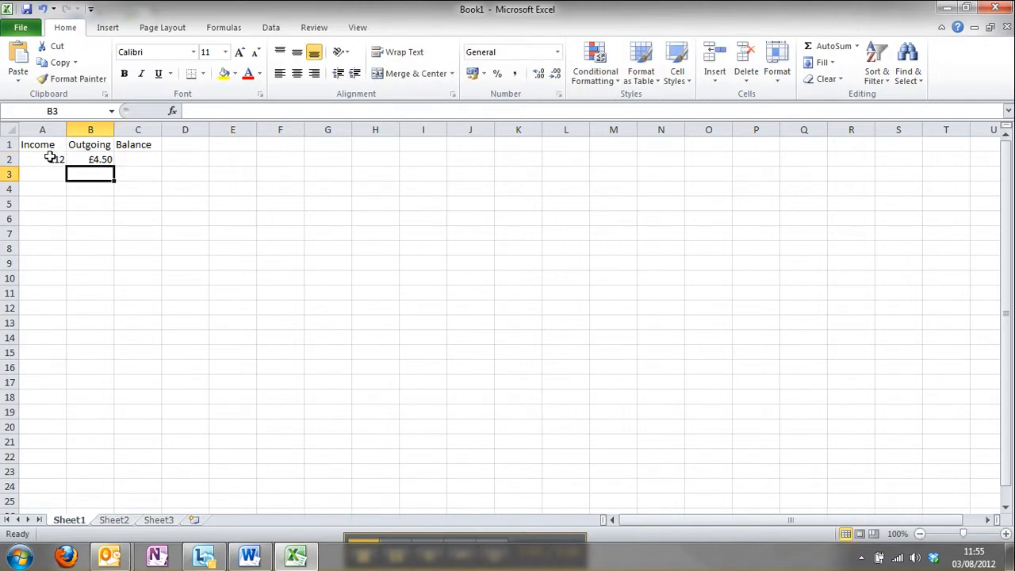
drag(50, 157, 113, 160)
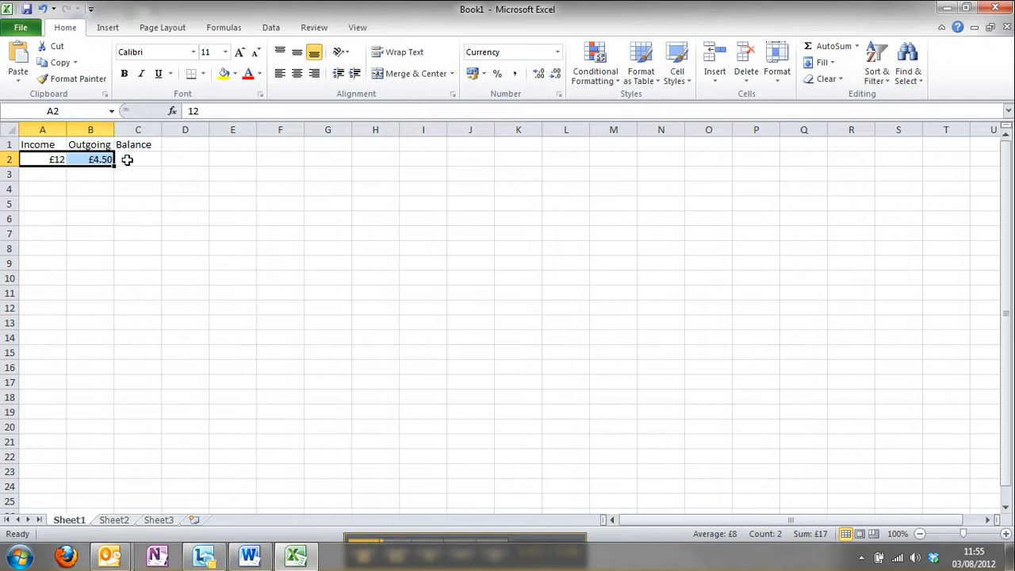
Step: Enter the formula =A2+B2 in the Balance cell C2
click(125, 159)
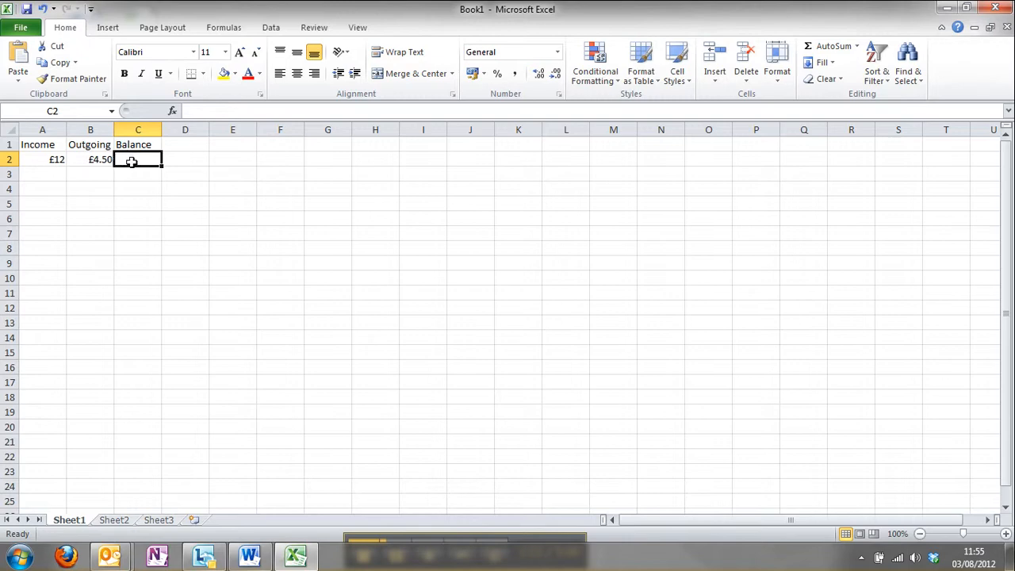
text(=)
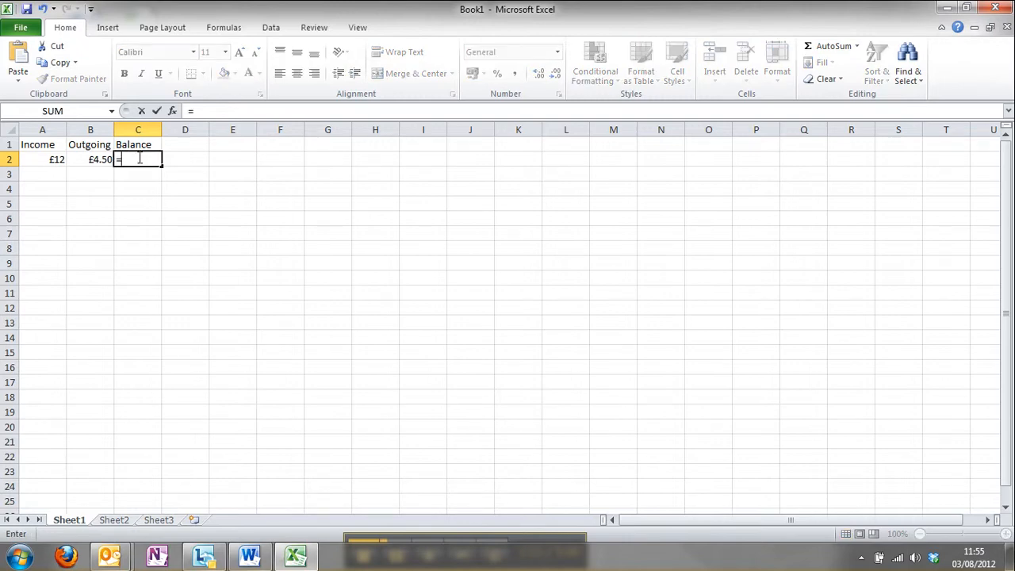
click(55, 156)
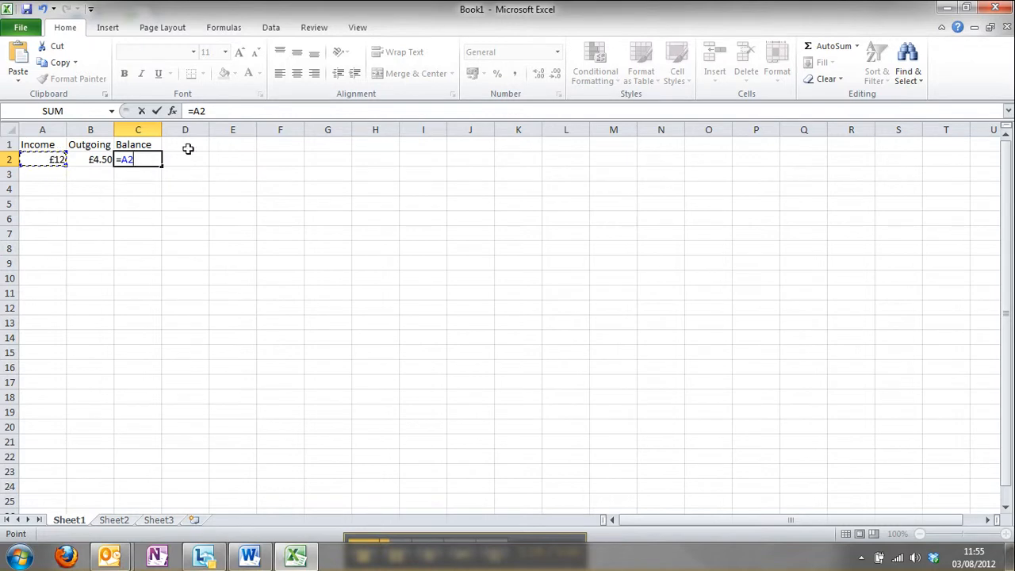
text(+)
click(93, 159)
key(Return)
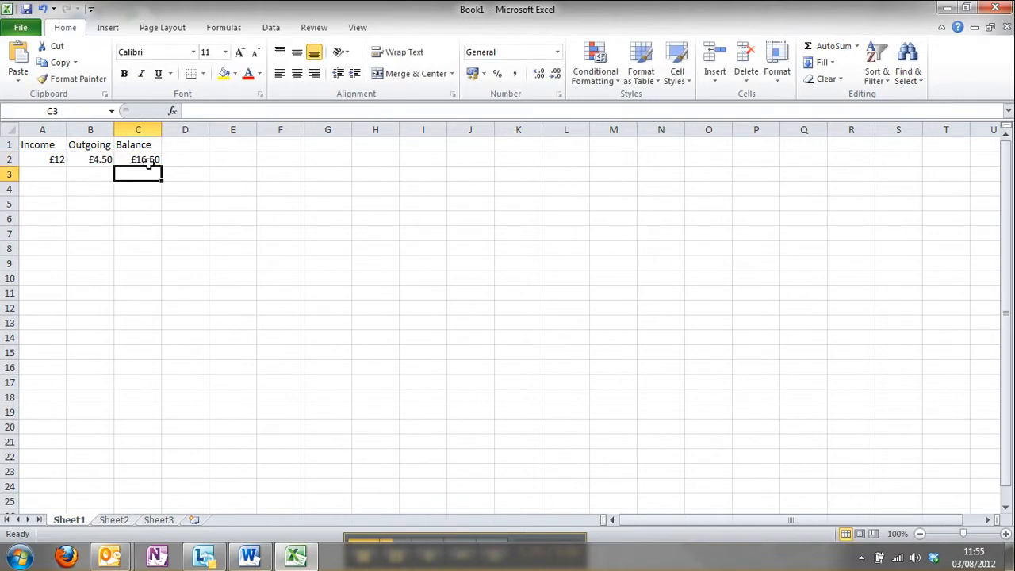
Step: Change the formula in C2 to the subtraction =A2-B2
click(148, 160)
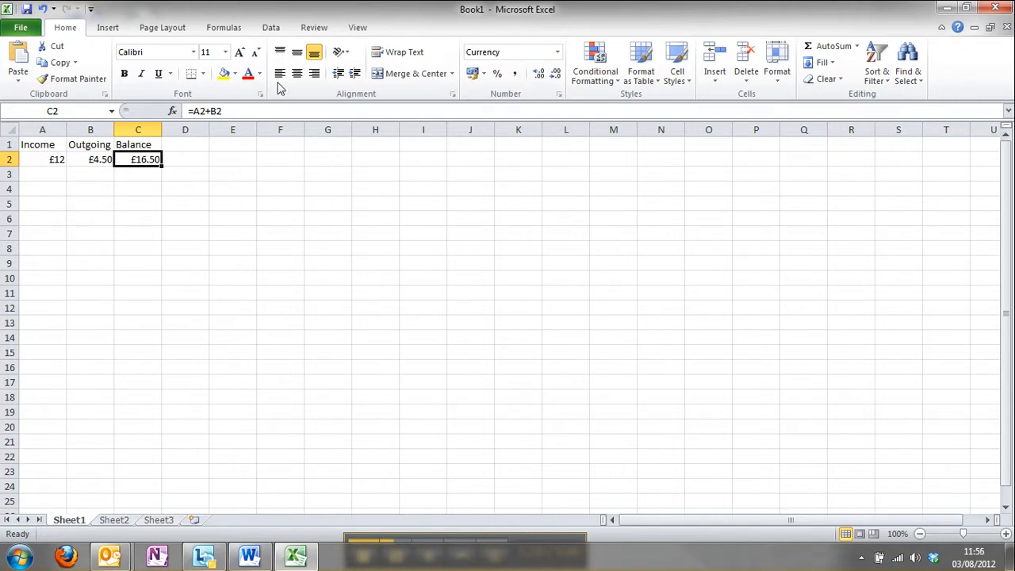
click(210, 112)
key(BackSpace)
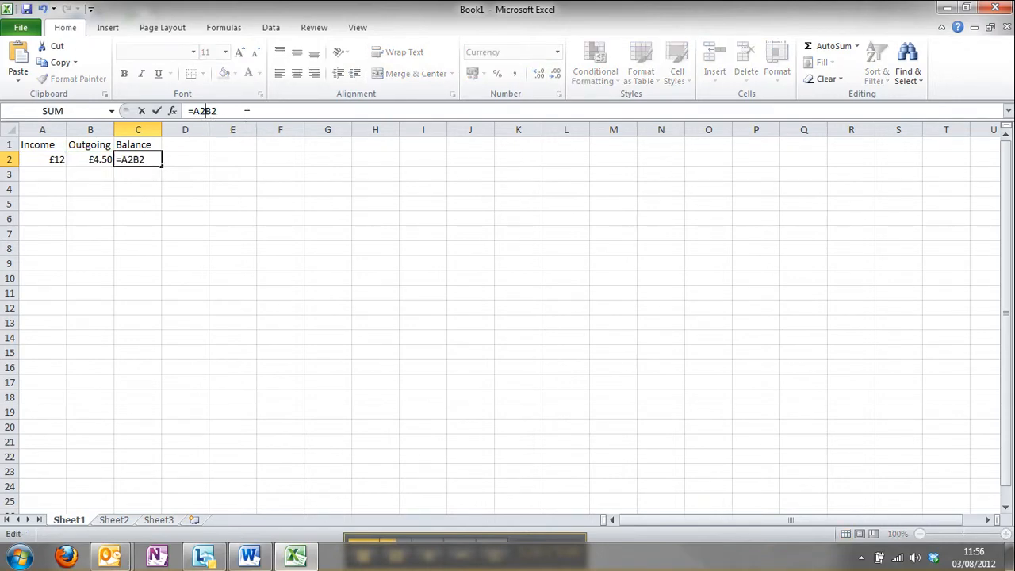
text(-)
key(Return)
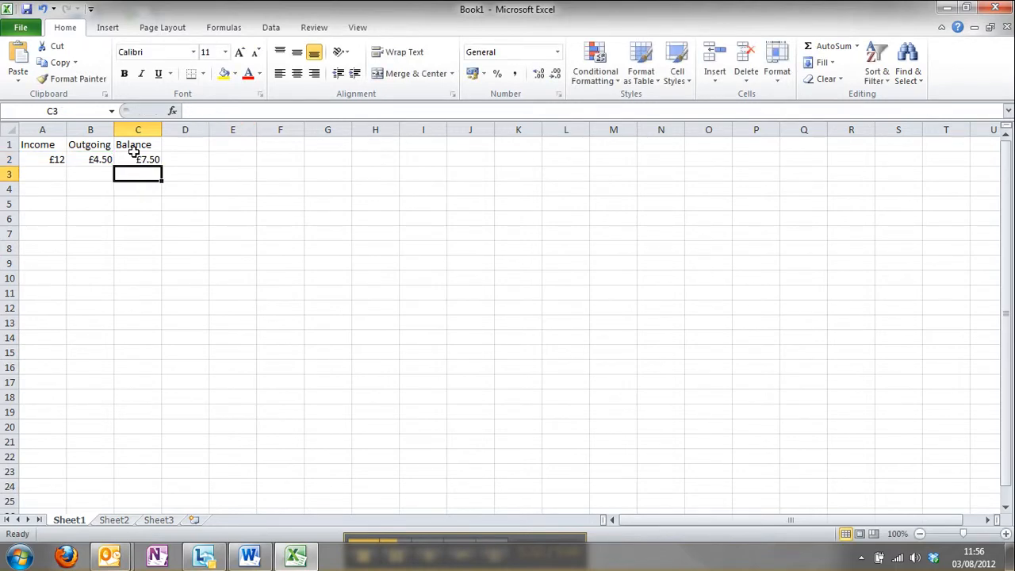
Step: Enter the income amounts £45, £24, £83, £1 and £6 down cells A3 to A7
click(54, 172)
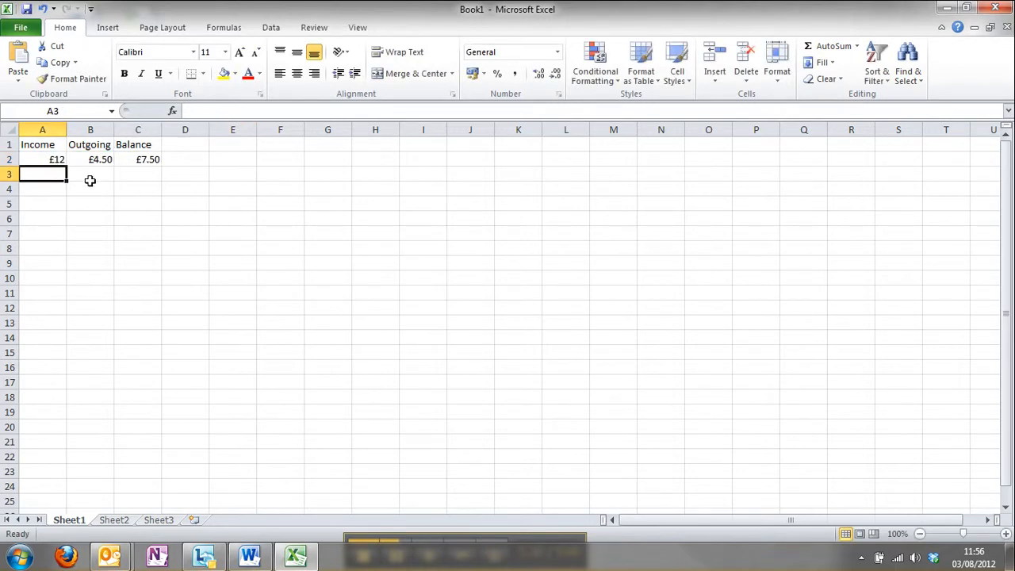
text(£45)
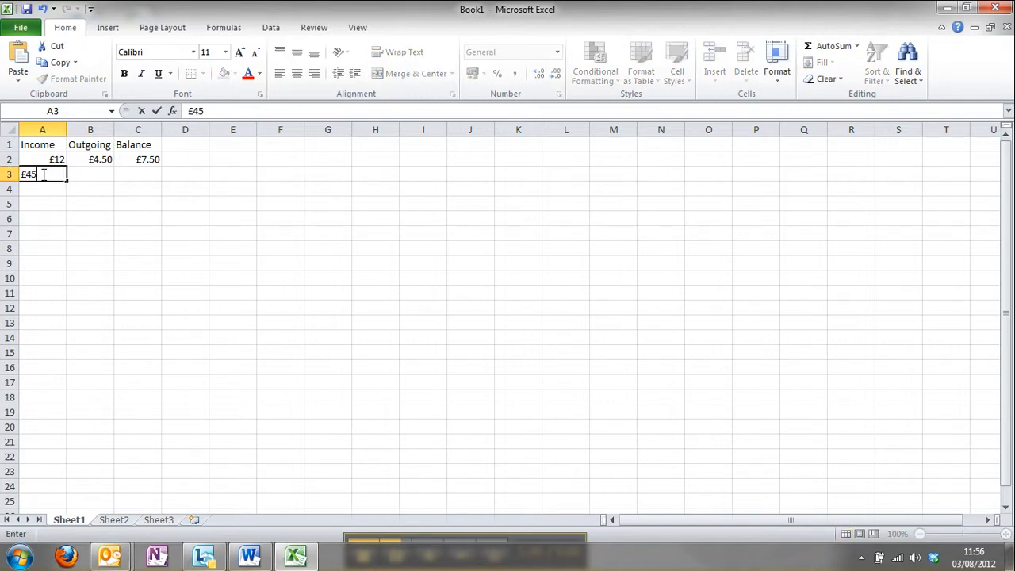
key(Return)
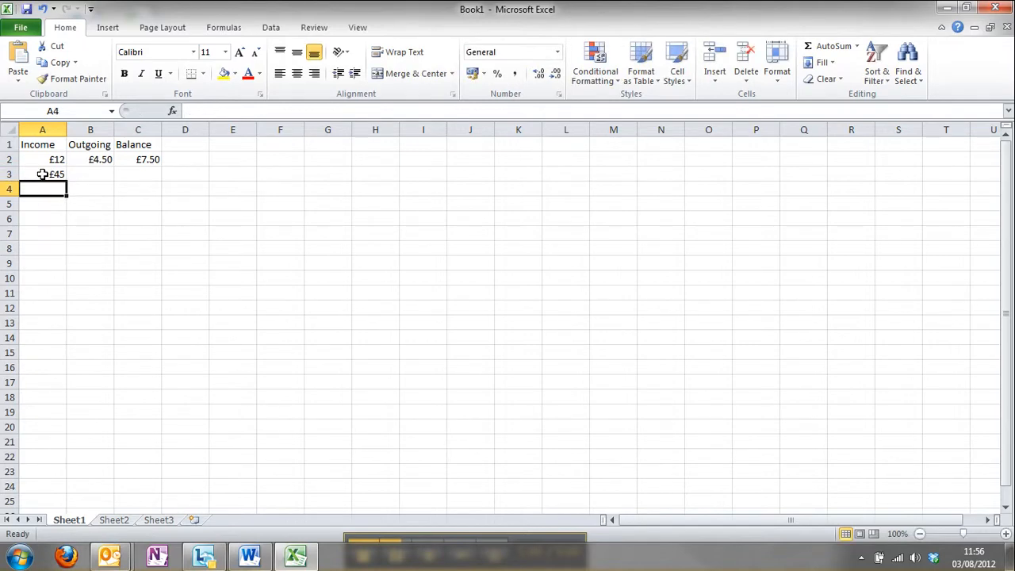
text(£24)
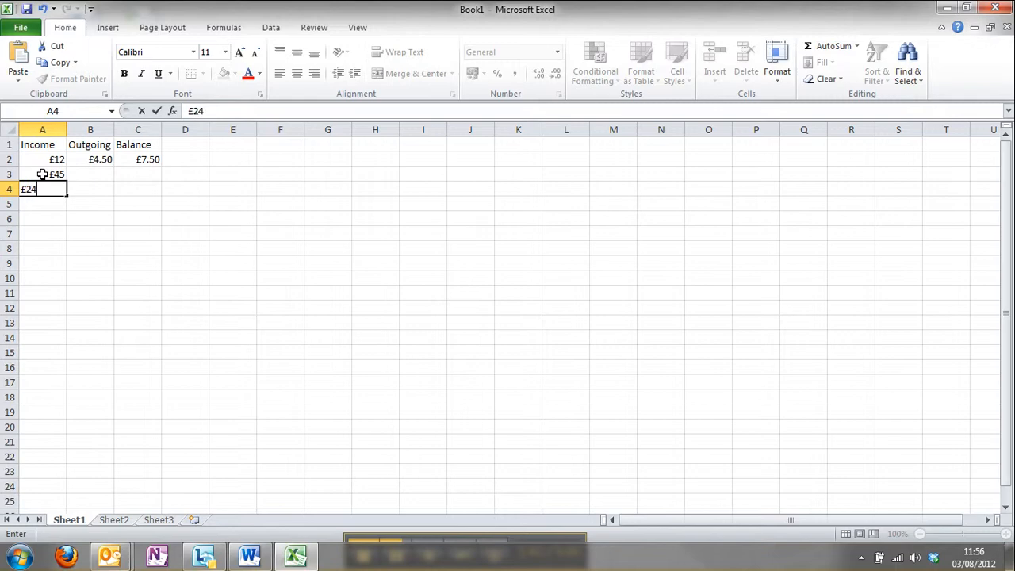
key(Return)
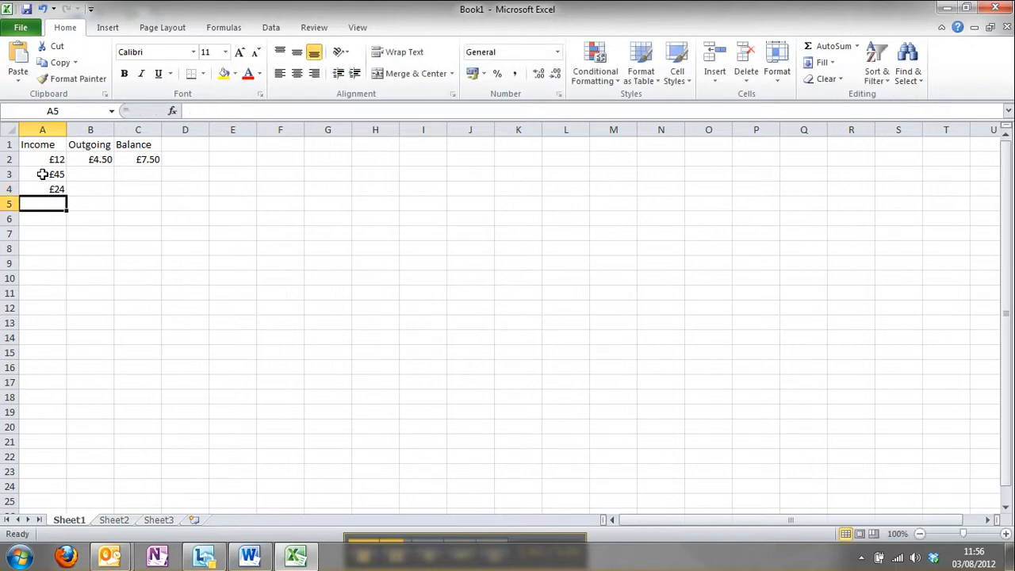
text(£83)
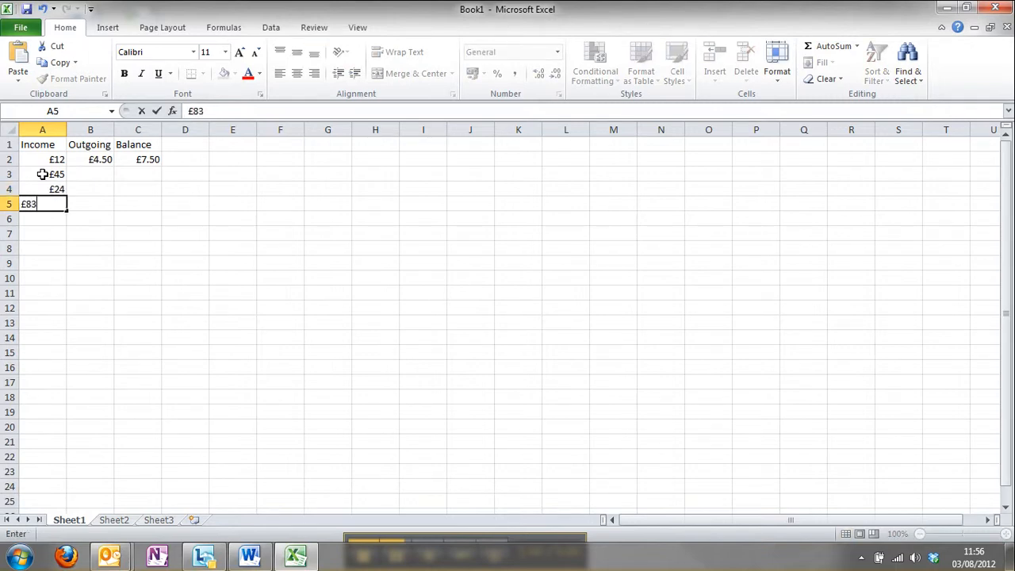
key(Return)
text(£)
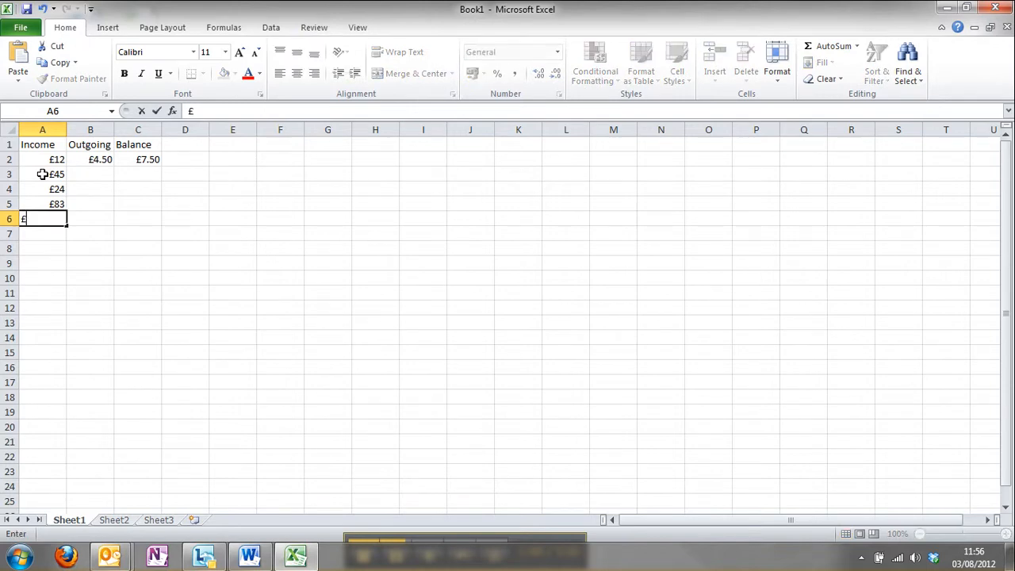
text(1)
key(Return)
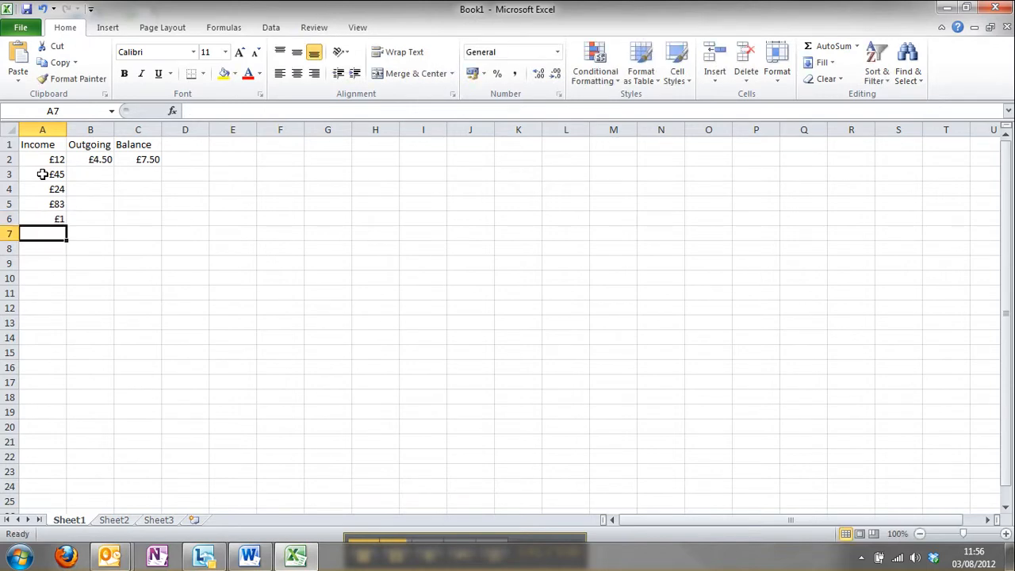
text(£)
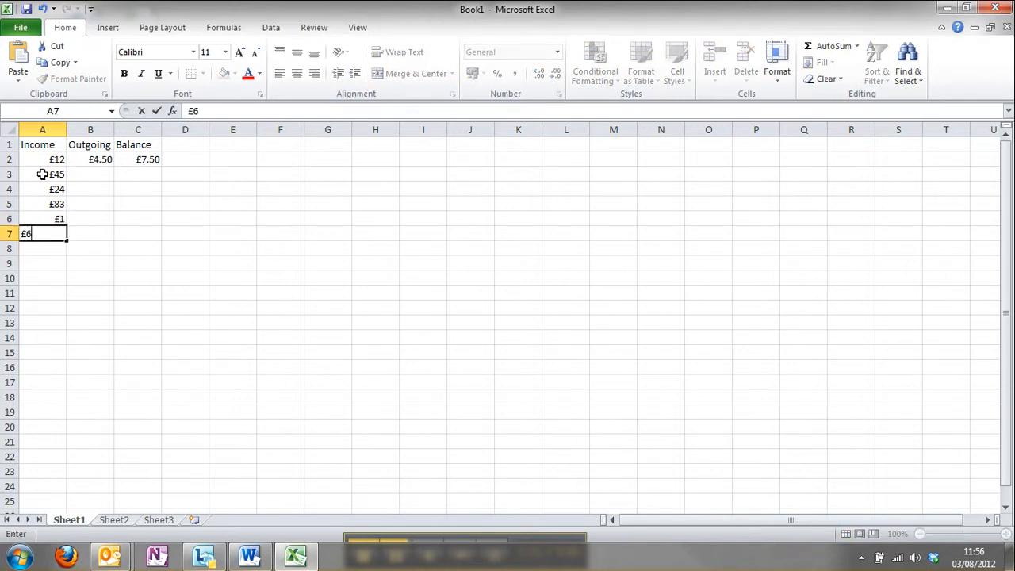
text(6)
key(Return)
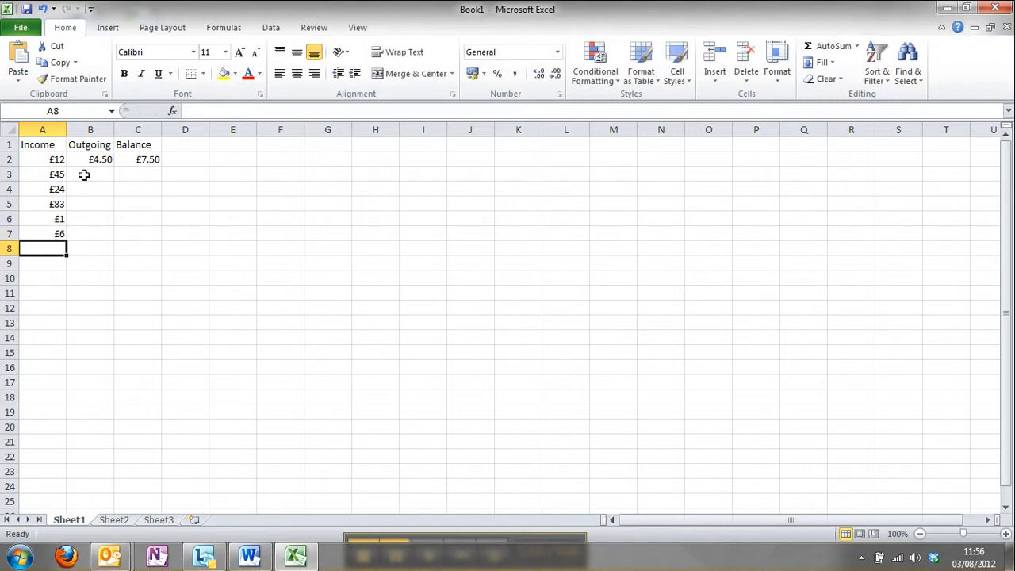
Step: Total the income amounts A2:A7 in cell A8 with AutoSum
click(48, 233)
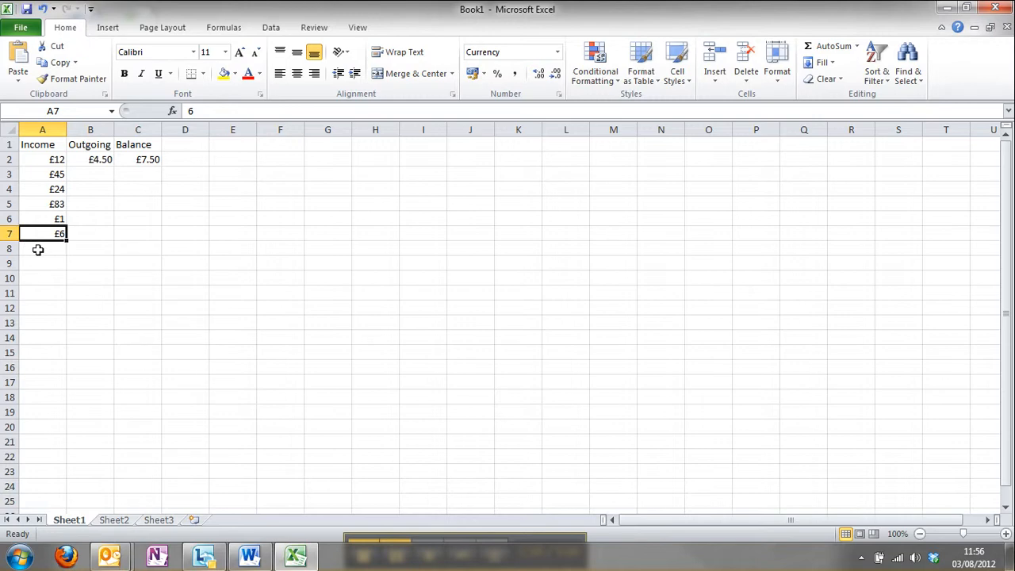
click(41, 249)
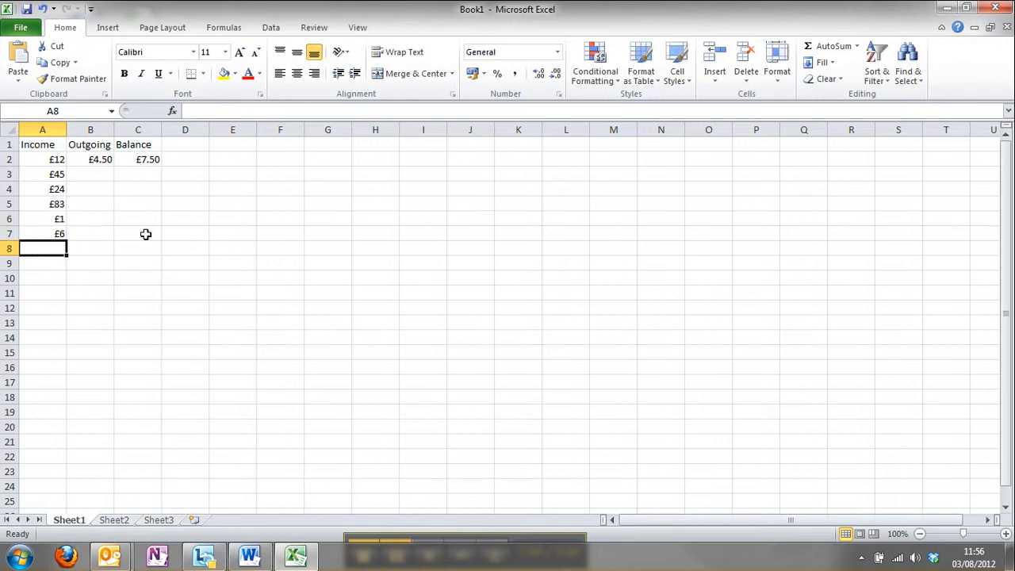
click(857, 46)
click(843, 66)
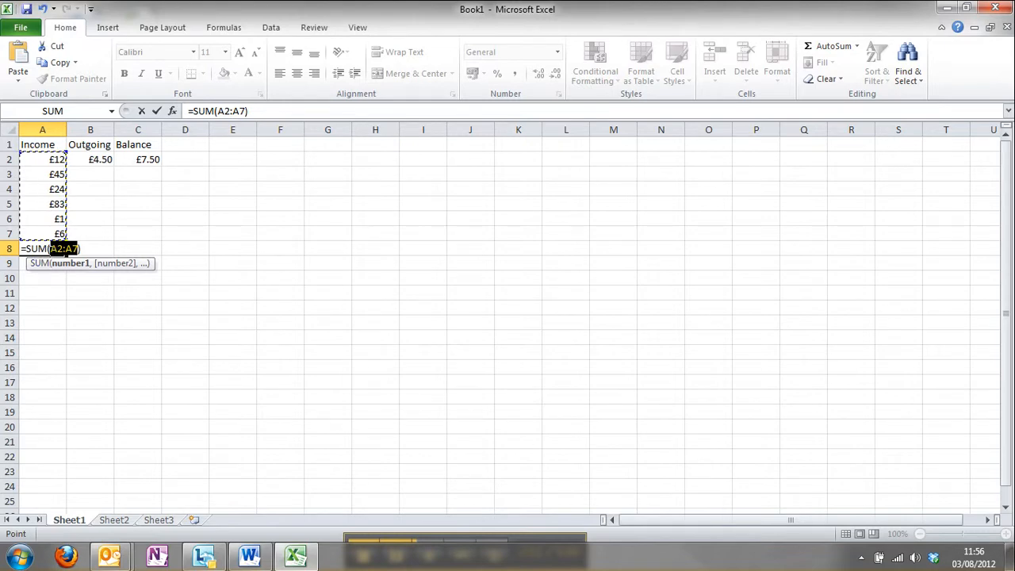
key(Return)
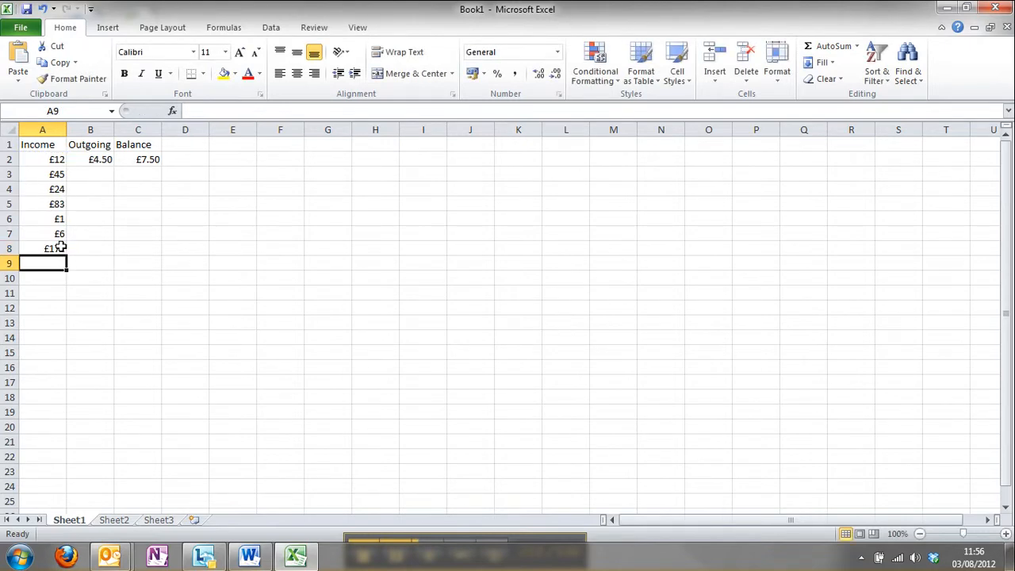
click(51, 247)
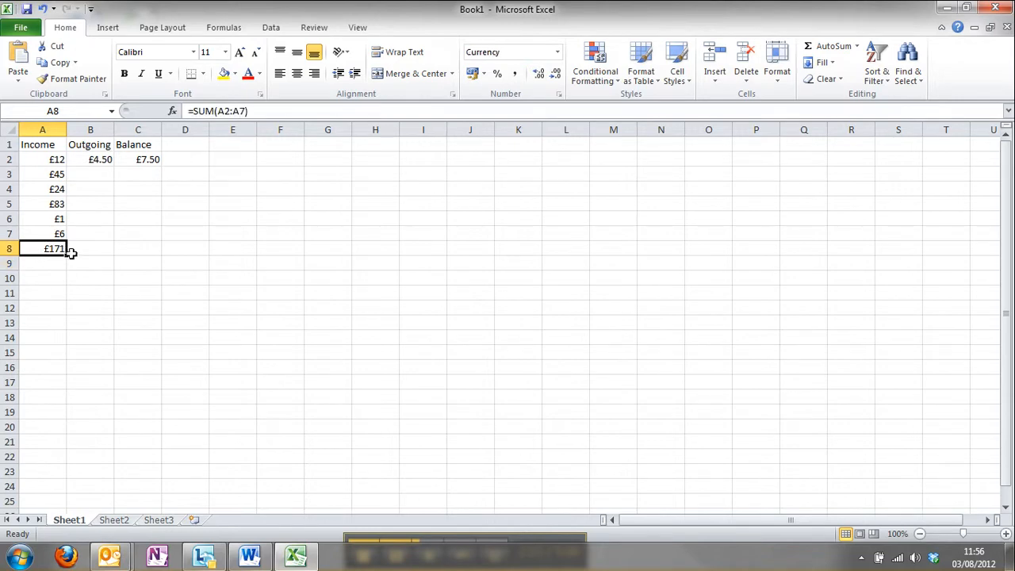
Step: Enter the outgoing amounts £34, £51, £12, £41 and £10 down cells B3 to B7
click(94, 173)
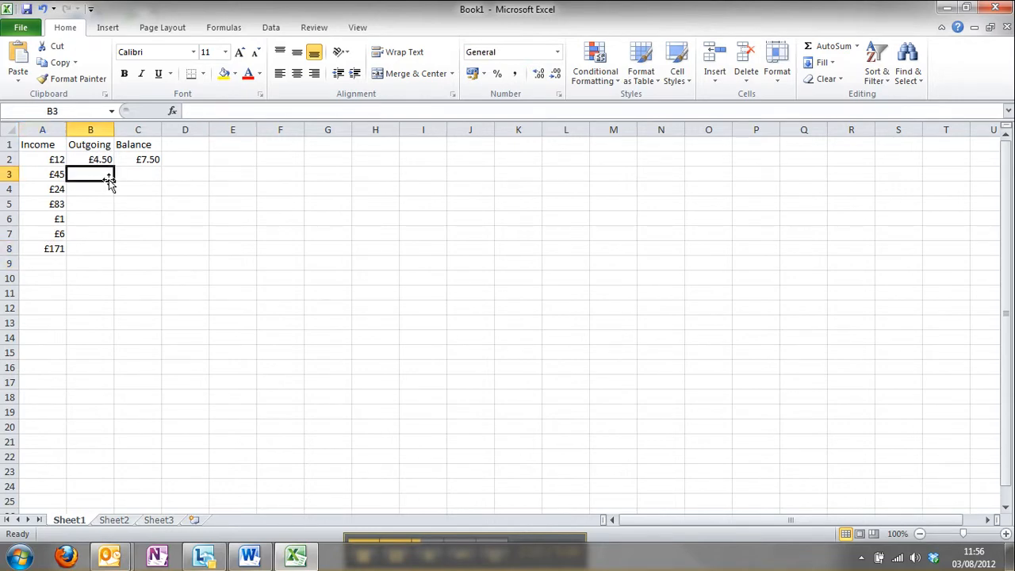
text(£34)
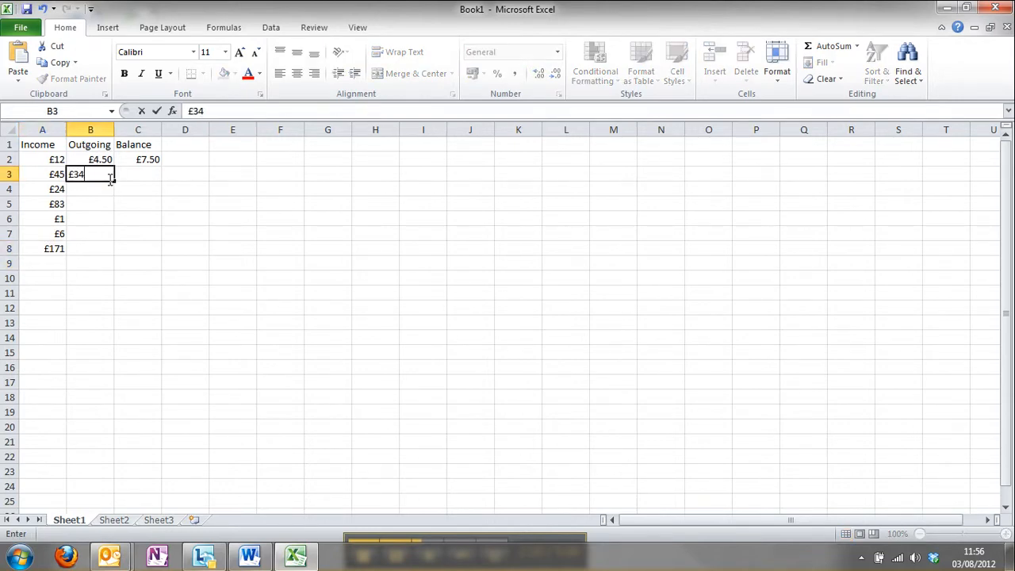
key(Return)
text(£51)
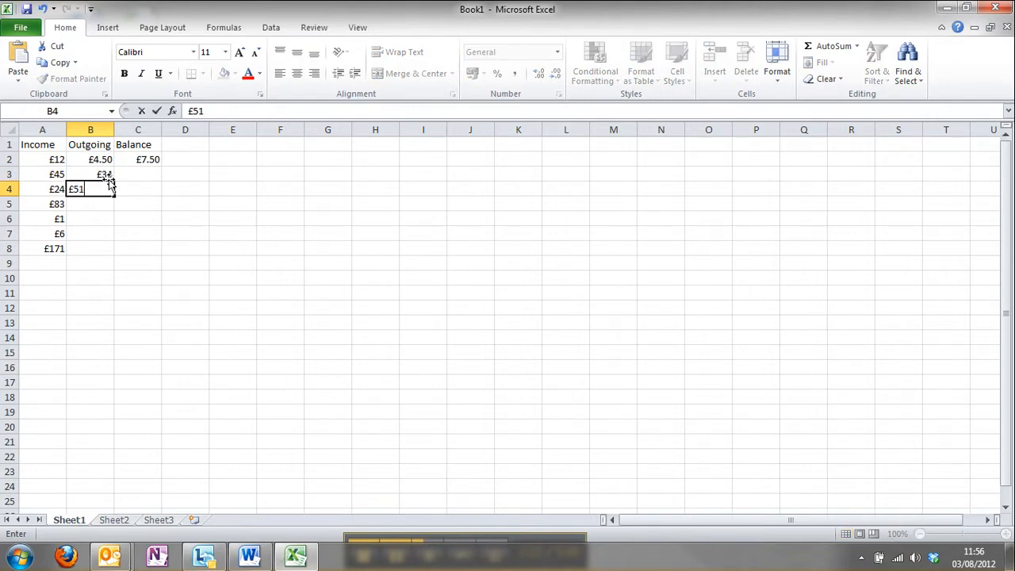
key(Return)
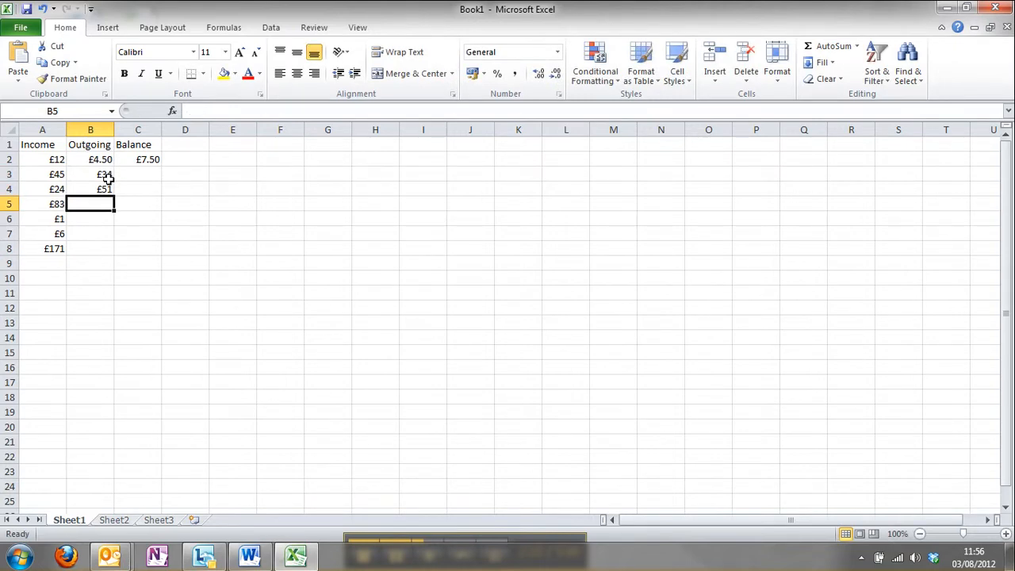
text(£12)
key(Return)
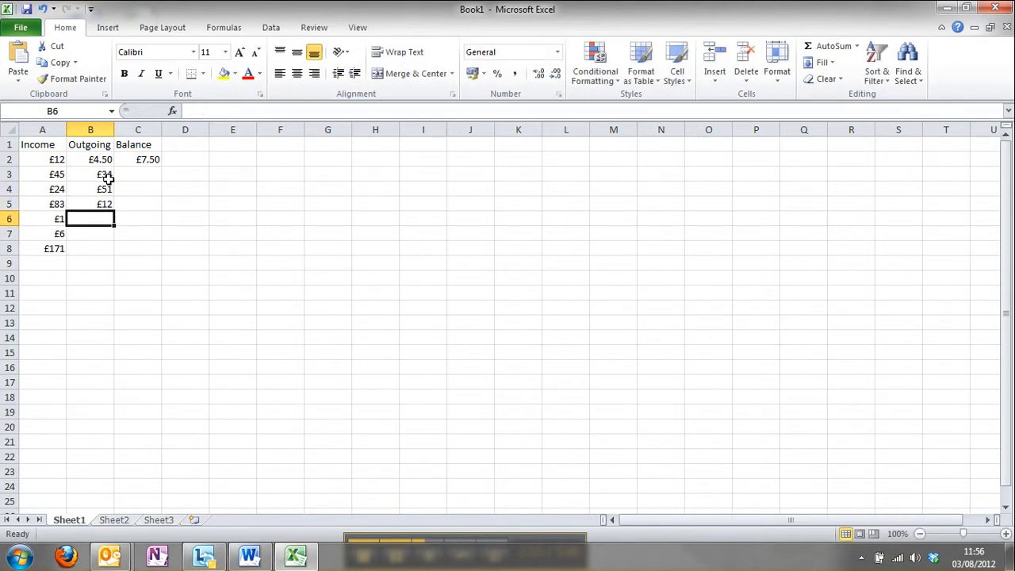
text(£)
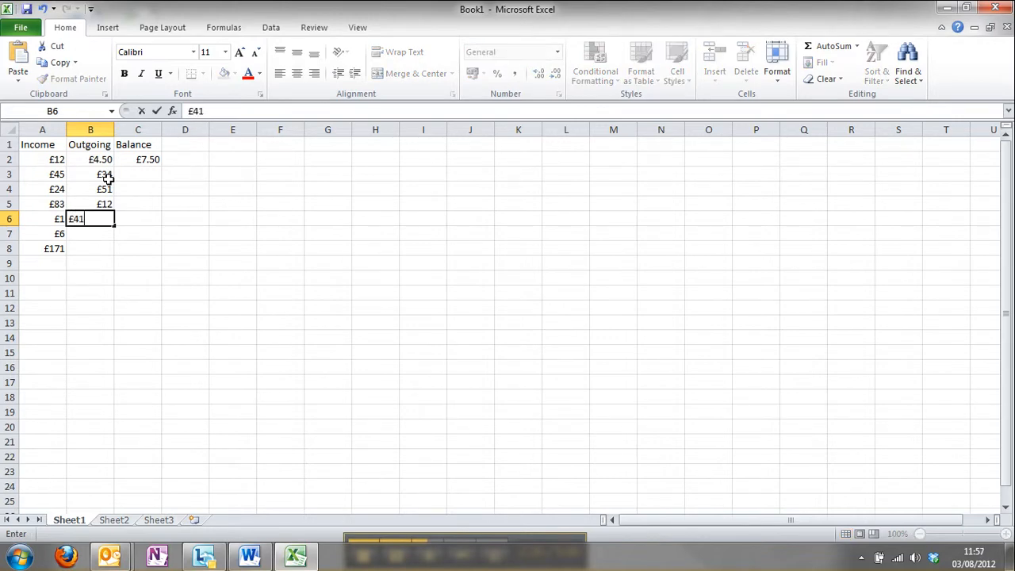
text(41)
key(Return)
text(£10)
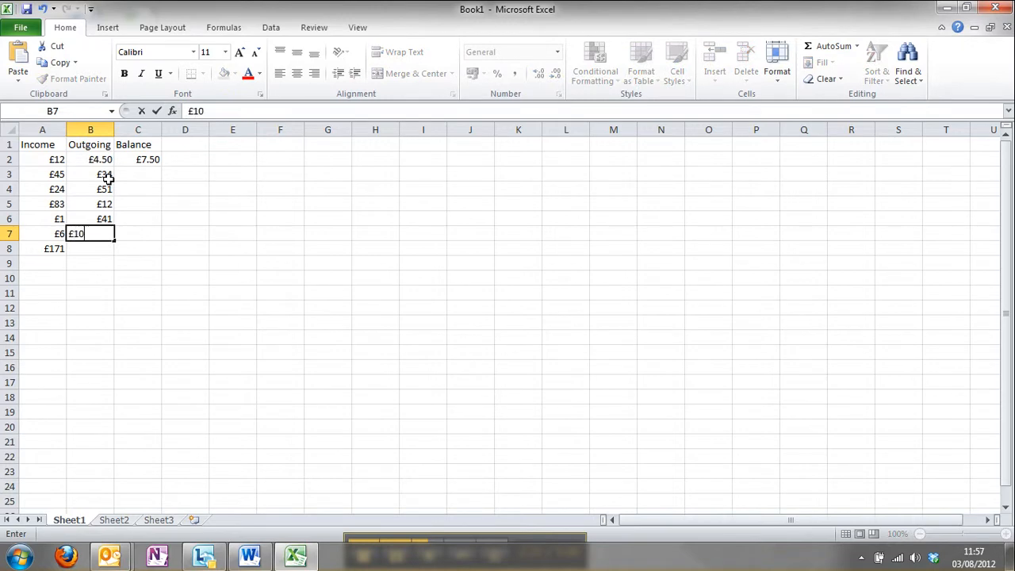
key(Return)
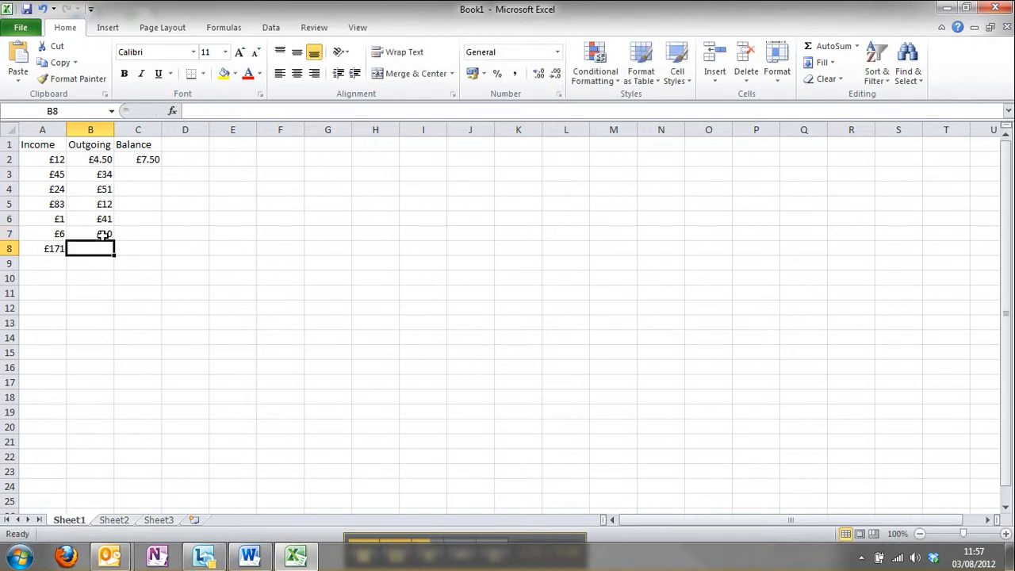
Step: Total the outgoing amounts B2:B7 in cell B8 with AutoSum
drag(94, 159, 92, 230)
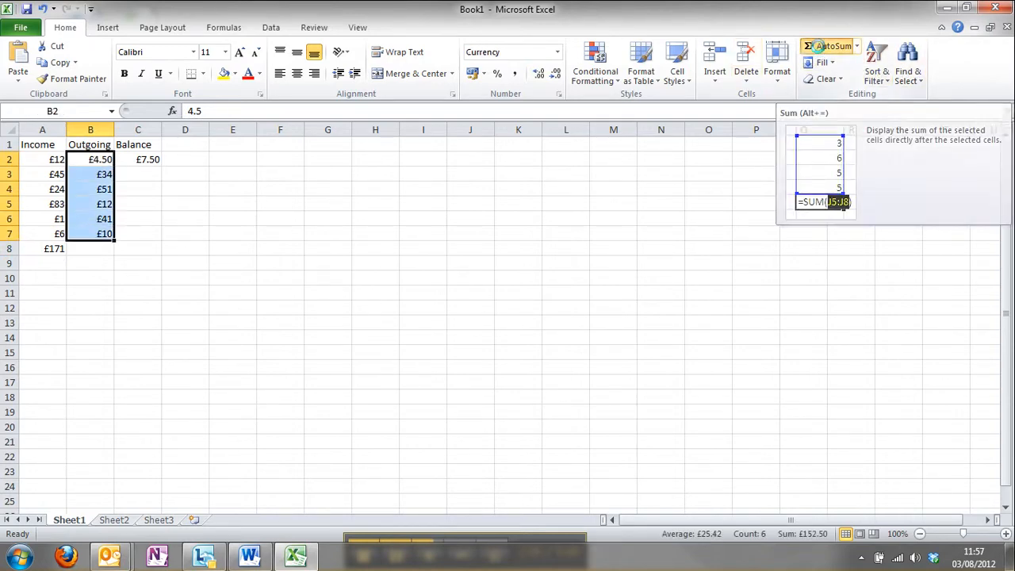
click(820, 51)
click(103, 249)
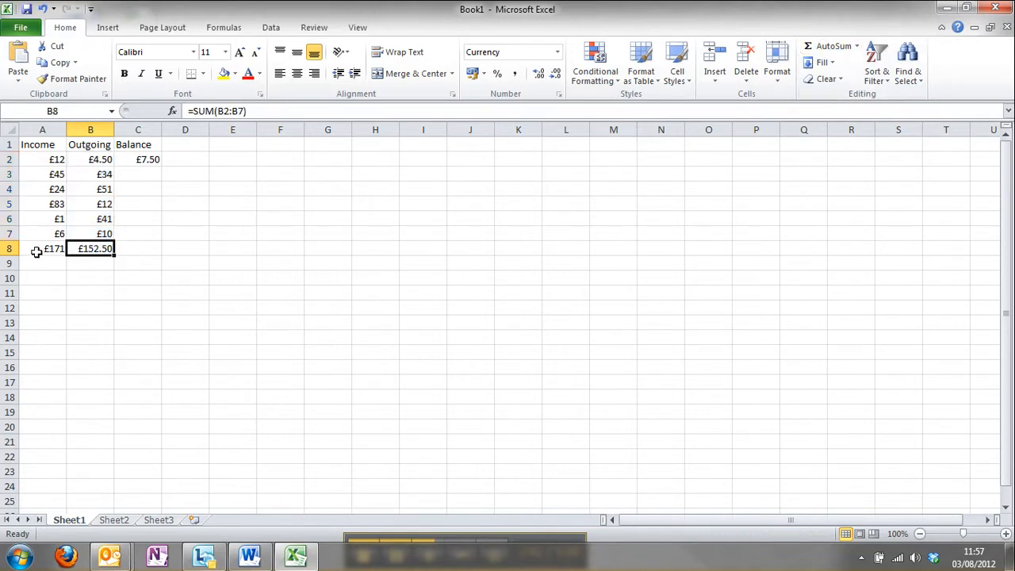
Step: Fill the Balance formula from C2 down through C8
click(129, 247)
click(143, 157)
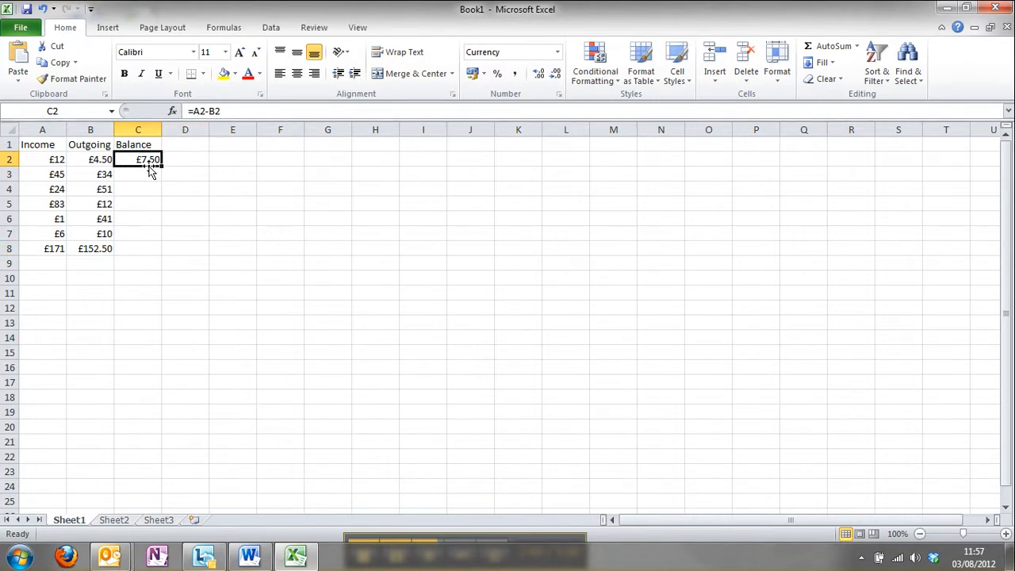
drag(162, 168, 153, 251)
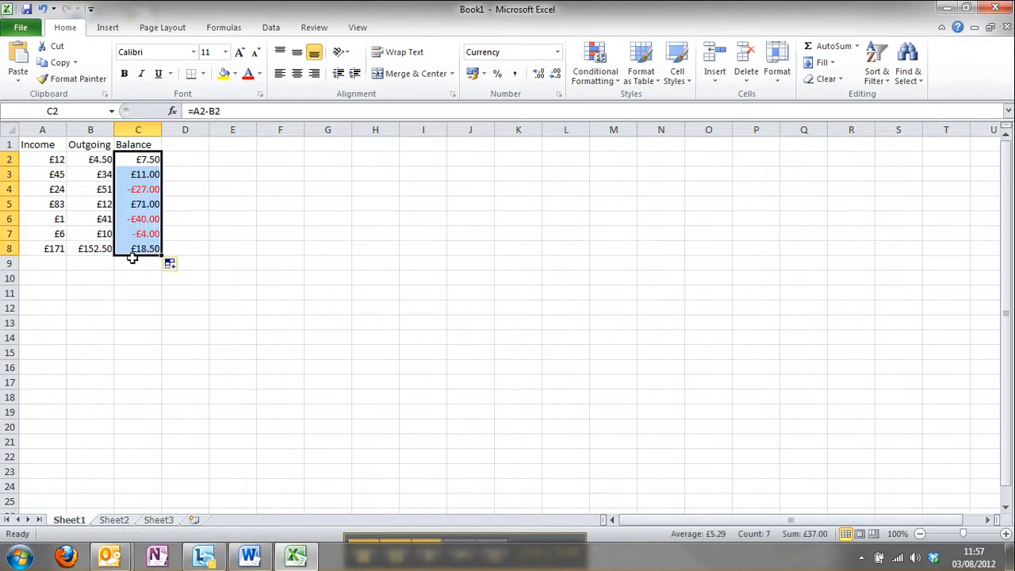
Step: Check the filled Balance formulas one by one from C8 up to C2
click(138, 253)
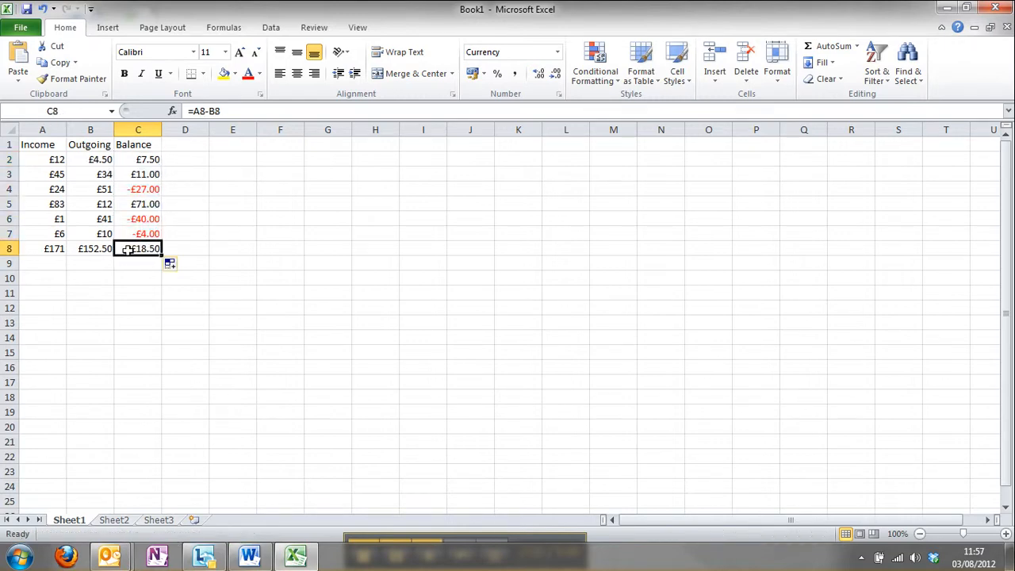
click(131, 234)
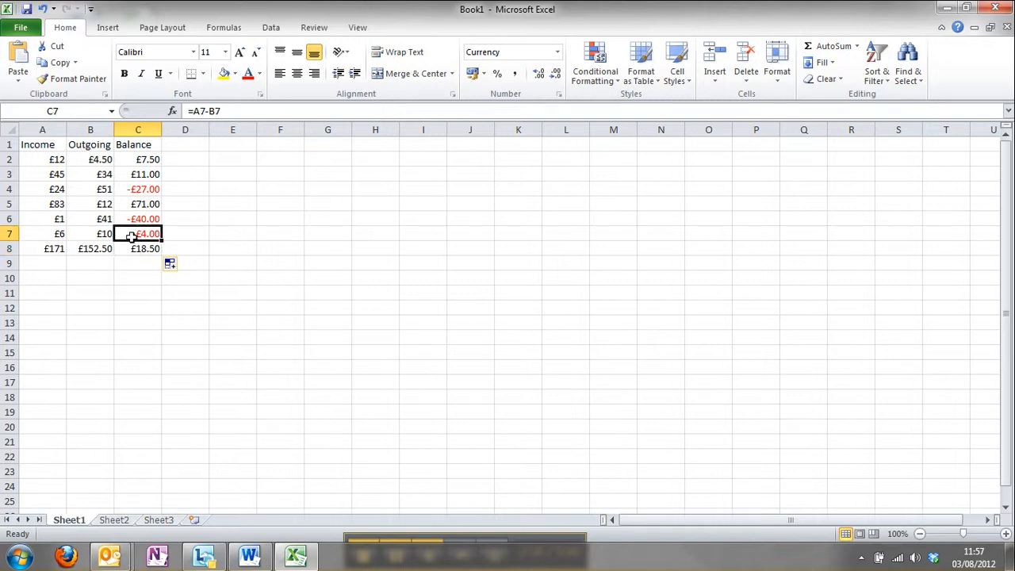
click(131, 219)
click(131, 204)
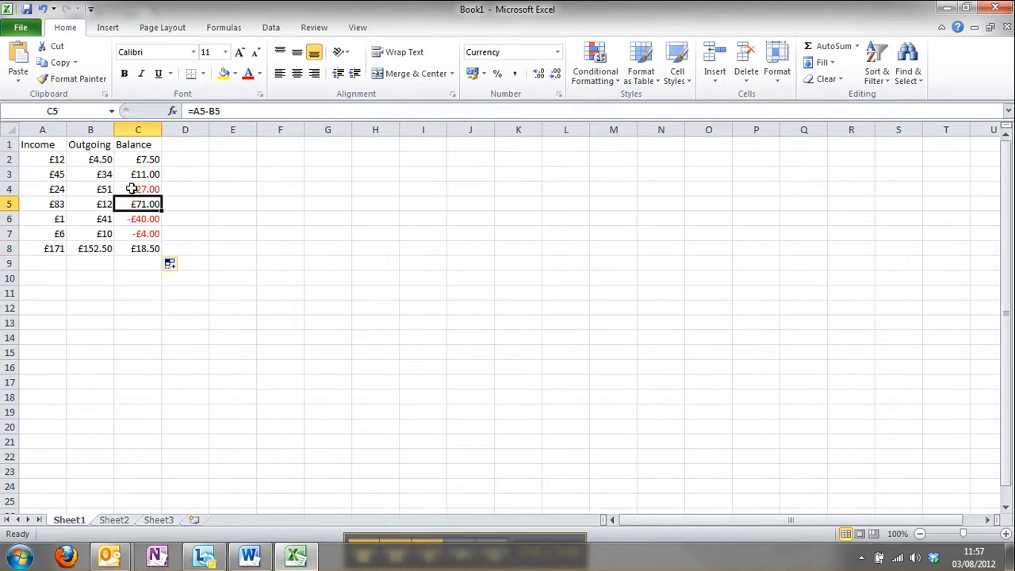
click(131, 189)
click(131, 174)
click(132, 159)
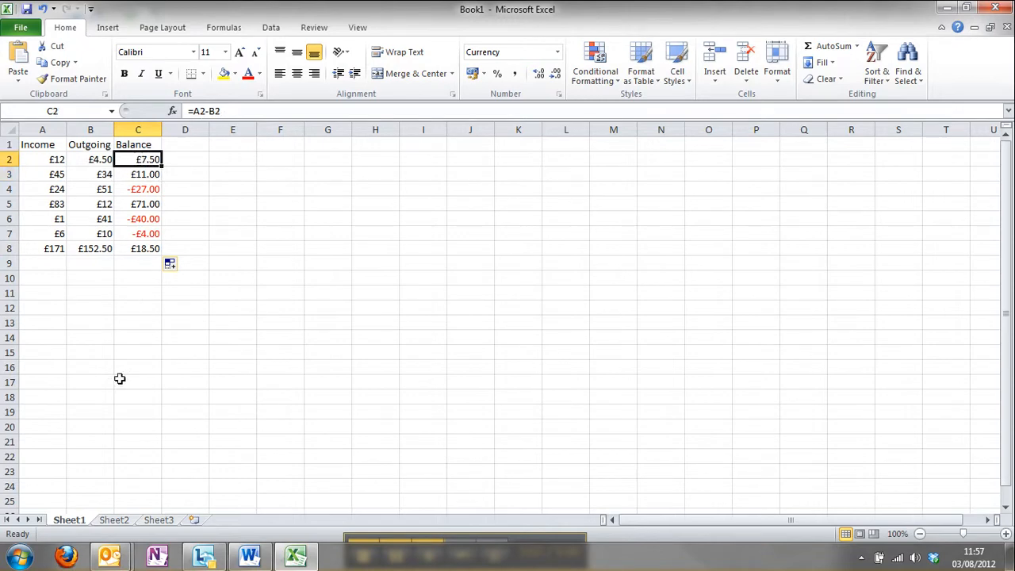
Step: Enter the numbers 1 to 7 down cells C12 to C18
click(125, 314)
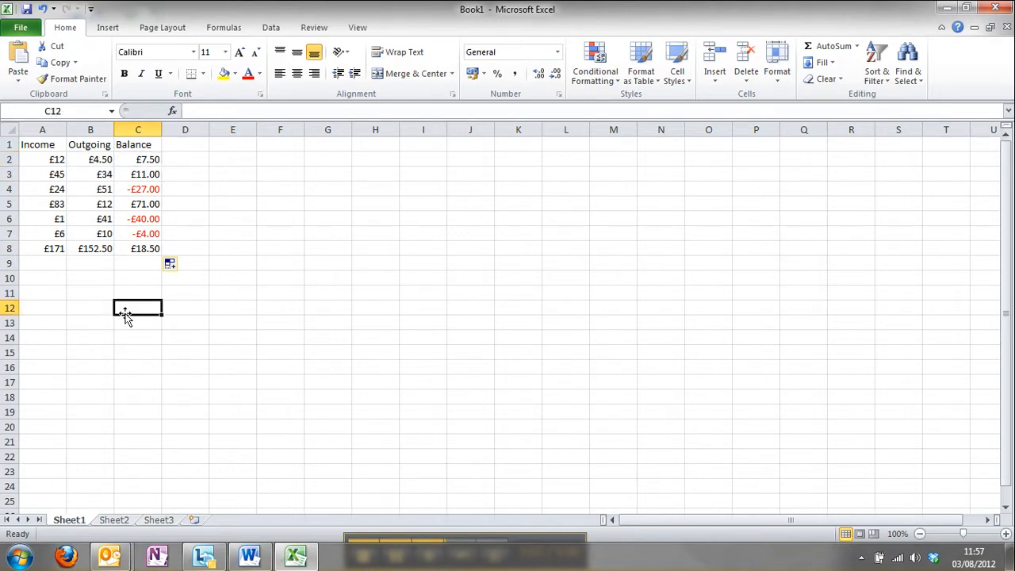
text(1)
click(126, 321)
text(2)
click(127, 340)
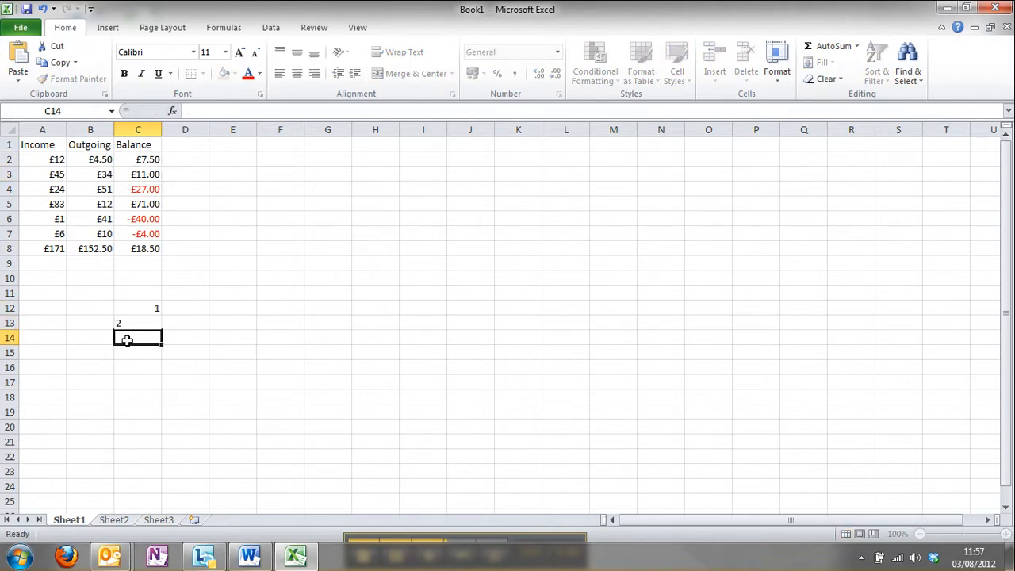
text(3)
click(136, 351)
text(4)
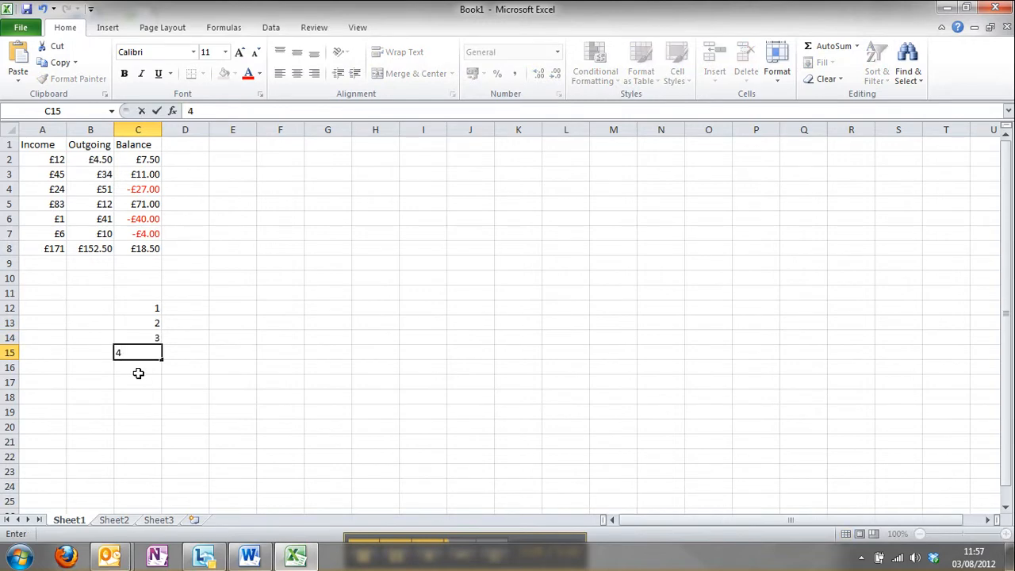
click(138, 372)
text(5)
click(138, 383)
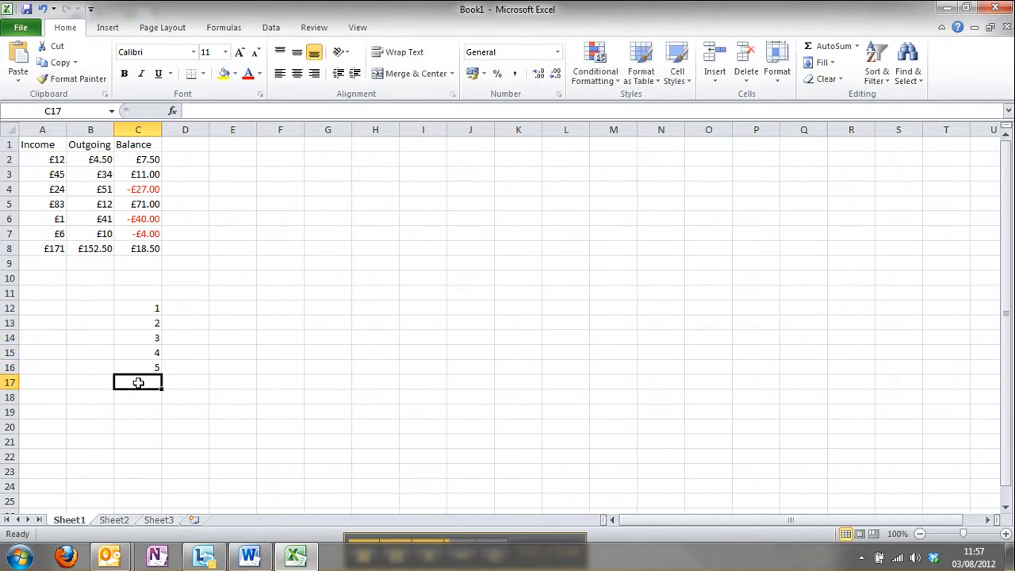
text(6)
click(145, 397)
text(7)
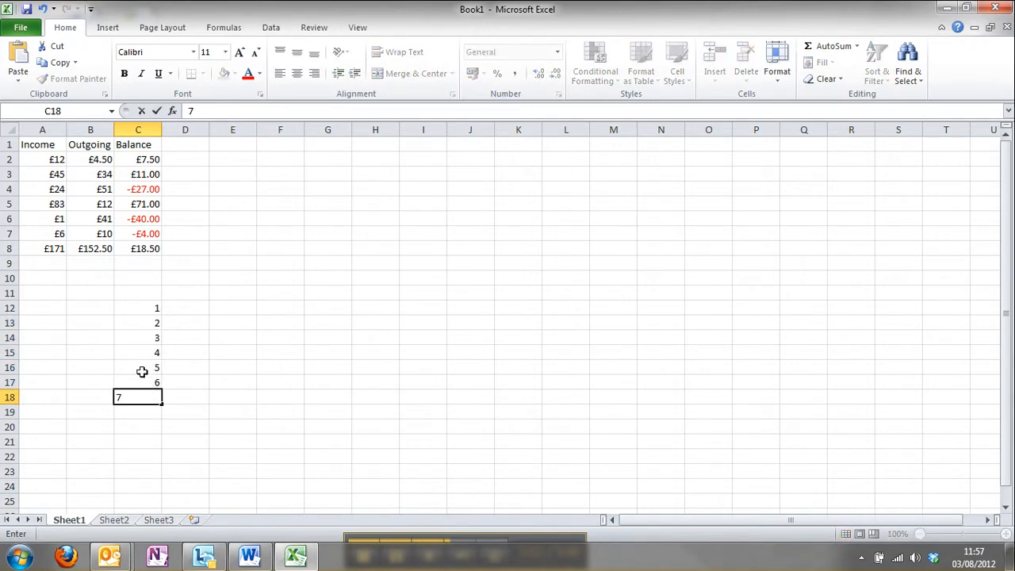
Step: Extend the number series from C12:C18 down to C24 with autofill and clear the whole range C12:C24
click(142, 371)
click(139, 313)
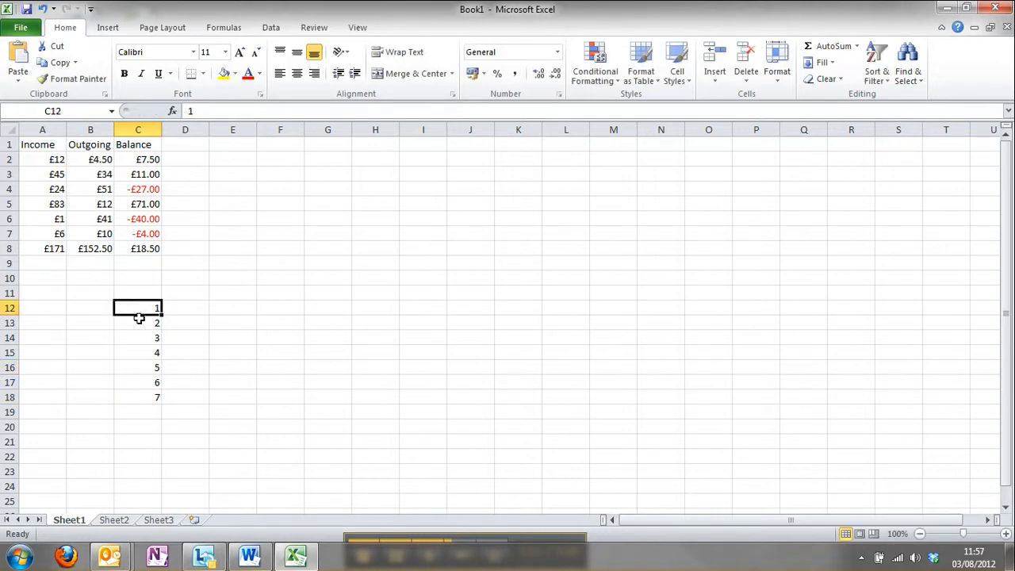
drag(138, 318, 153, 497)
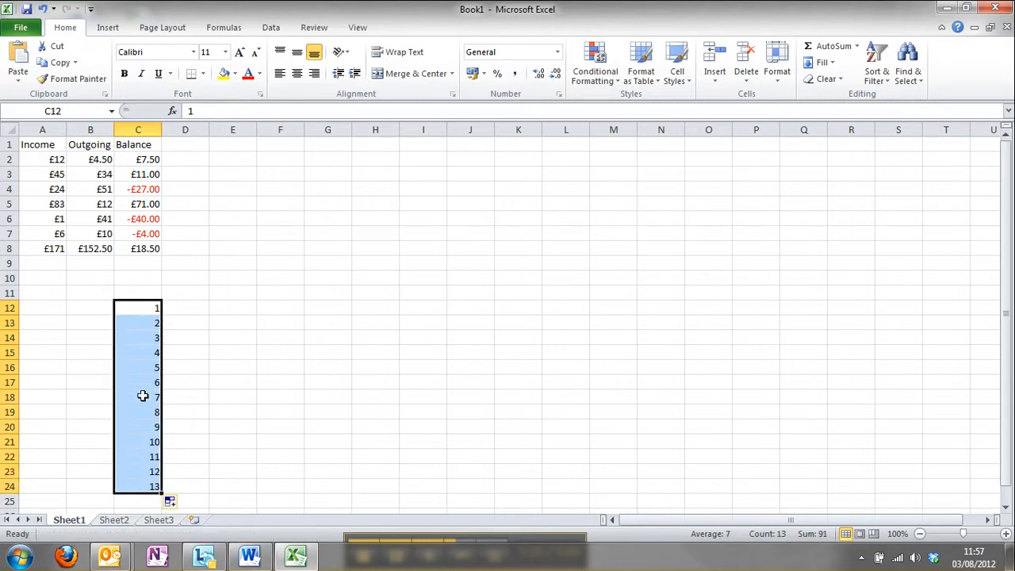
key(Delete)
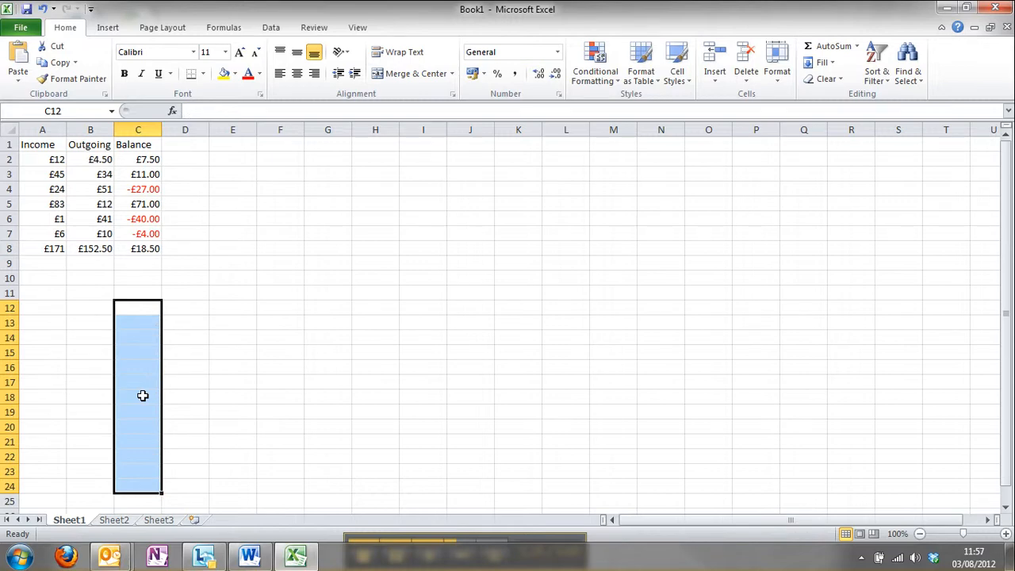
Step: Enter the even numbers 2, 4, 6 and 8 down cells C12 to C15
click(136, 306)
key(Return)
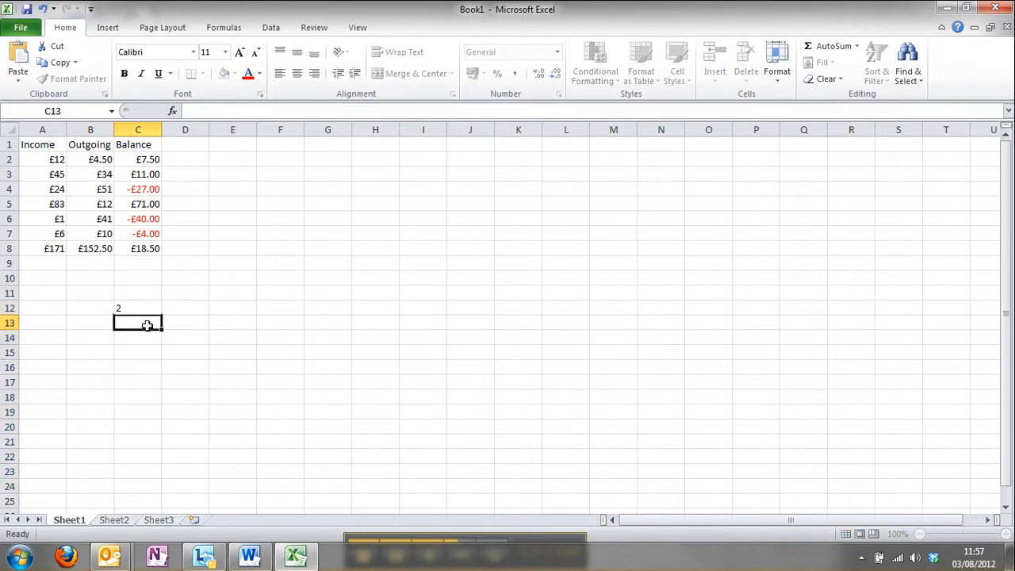
text(4)
click(147, 337)
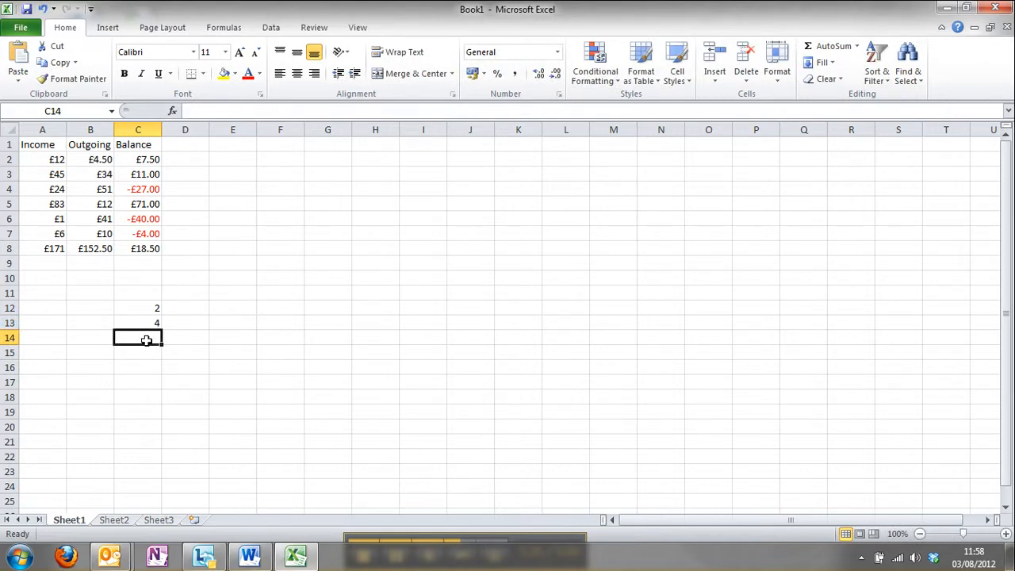
text(6)
click(149, 350)
text(7)
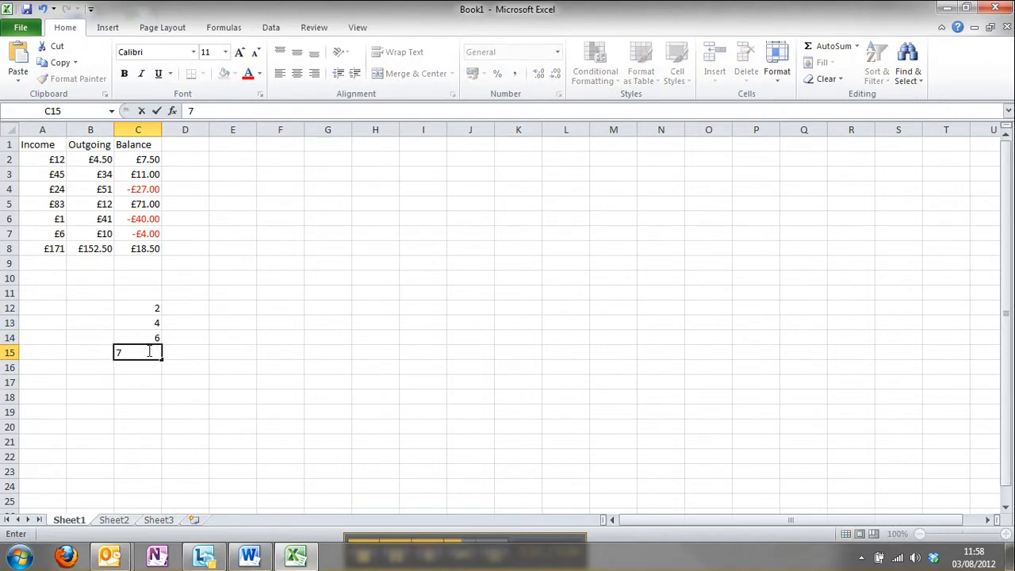
text(78)
Step: Extend the even-number series from C12:C15 down to C19 with autofill
click(141, 323)
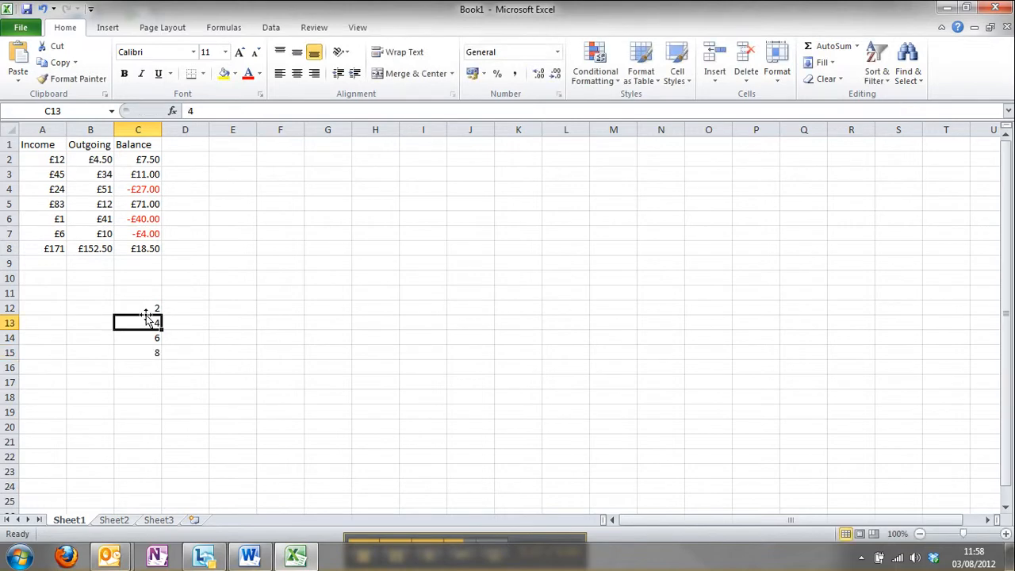
drag(143, 309, 163, 417)
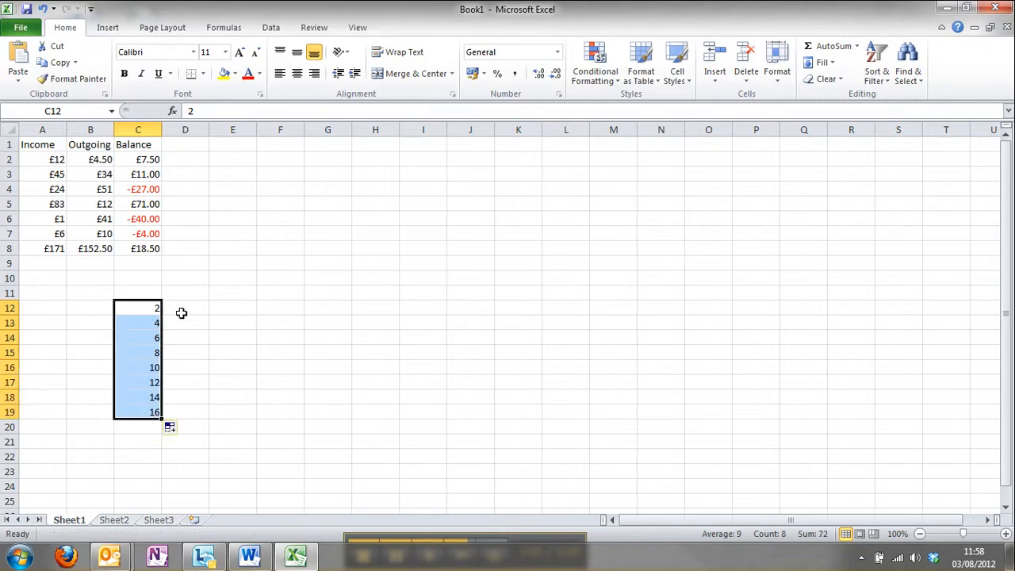
click(153, 308)
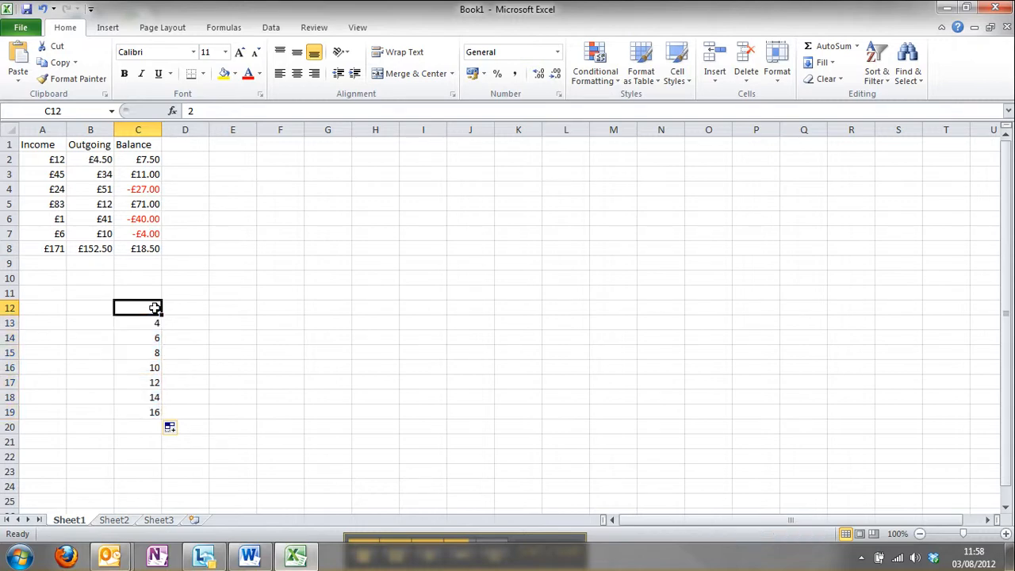
Step: Clear the even-number series from cells C12 to C19 and return to cell C12
drag(146, 416, 137, 304)
key(Delete)
click(137, 305)
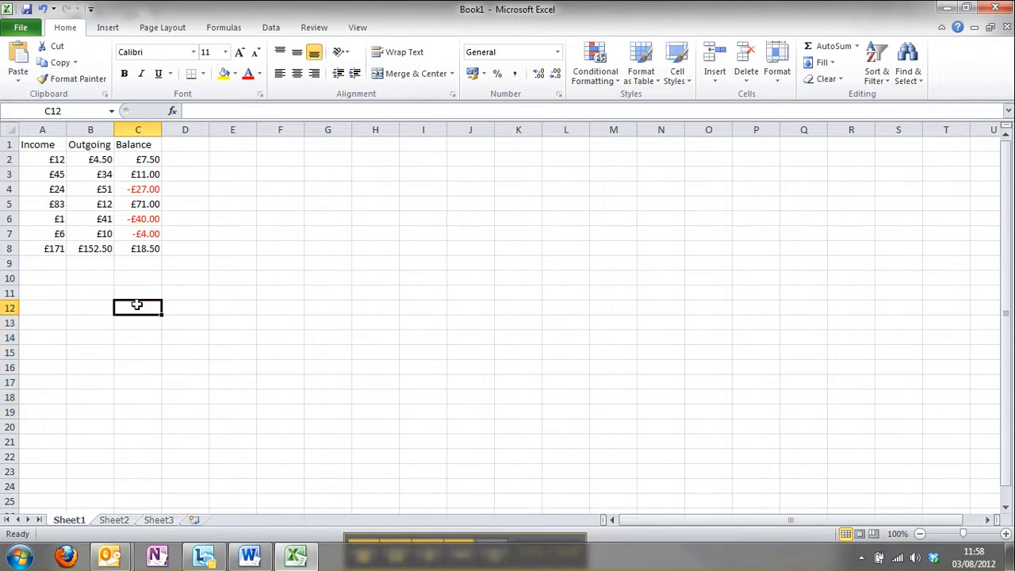
Step: Enter the irregular numbers 1, 3 and 7 down cells C12 to C14
text(1)
key(Return)
text(3)
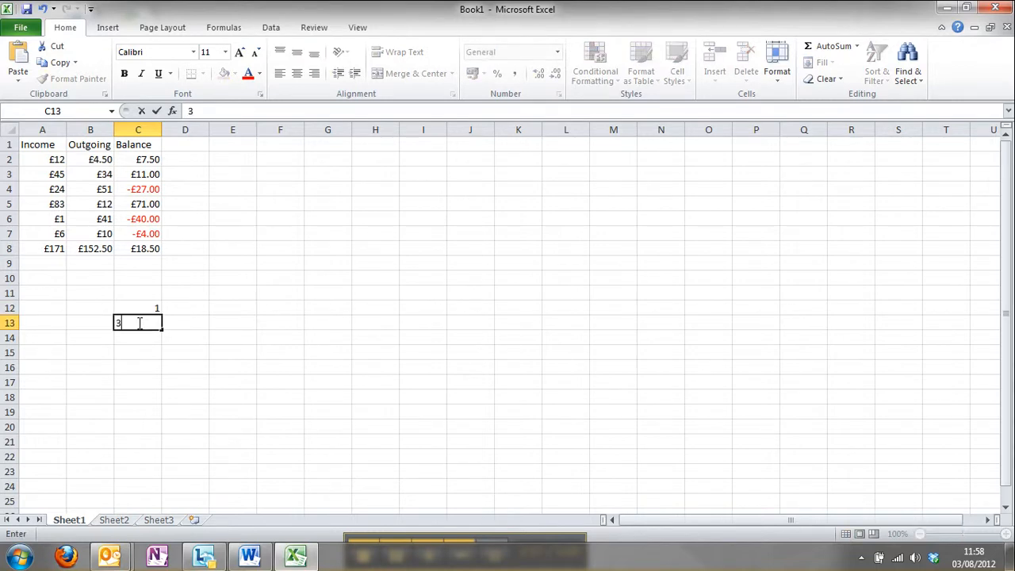
key(Return)
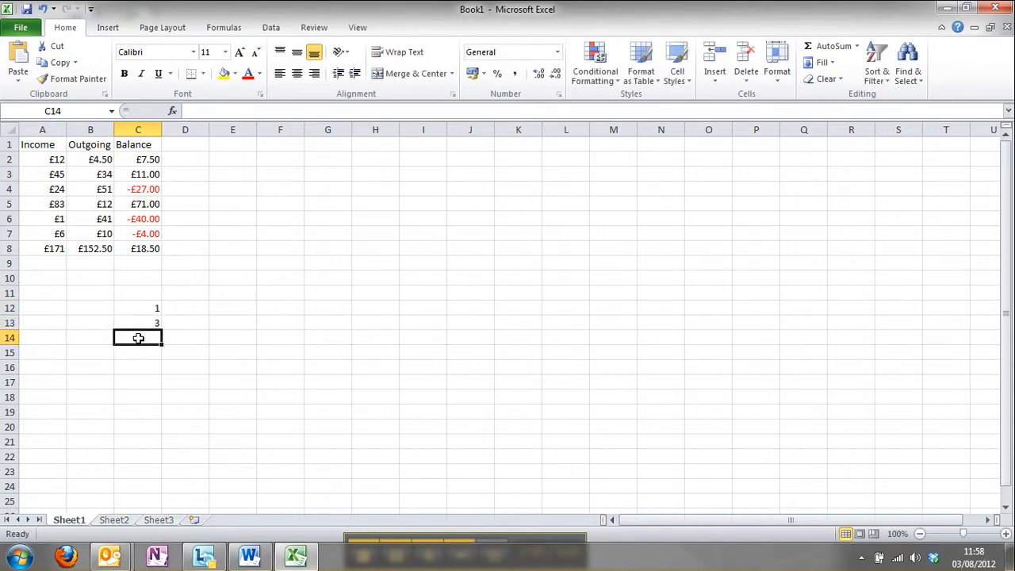
text(7)
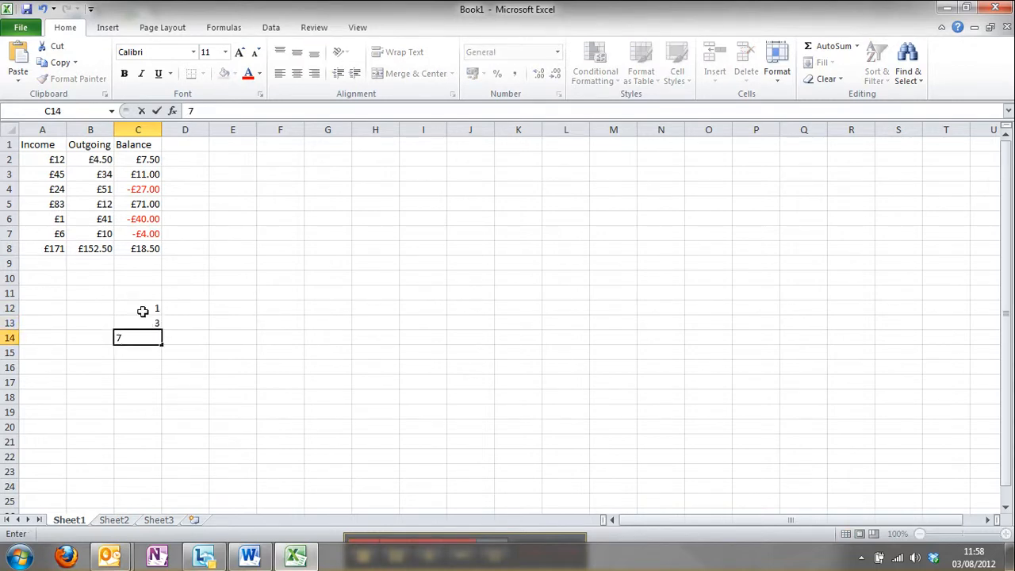
Step: Clear the numbers in cells C12 to C14 and select the overall balance formula in cell C8
click(143, 309)
drag(140, 337, 140, 304)
click(133, 310)
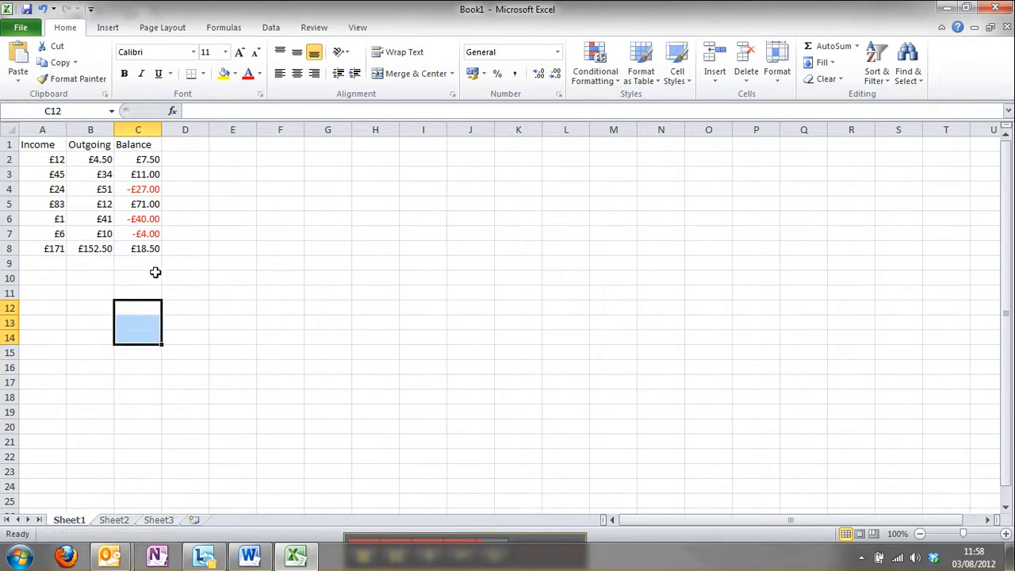
click(155, 272)
click(138, 249)
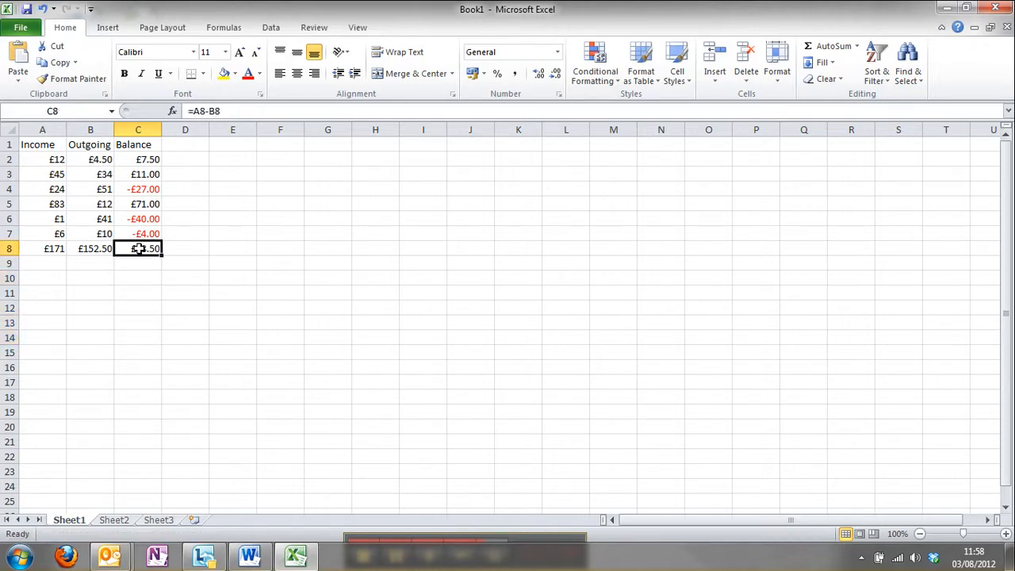